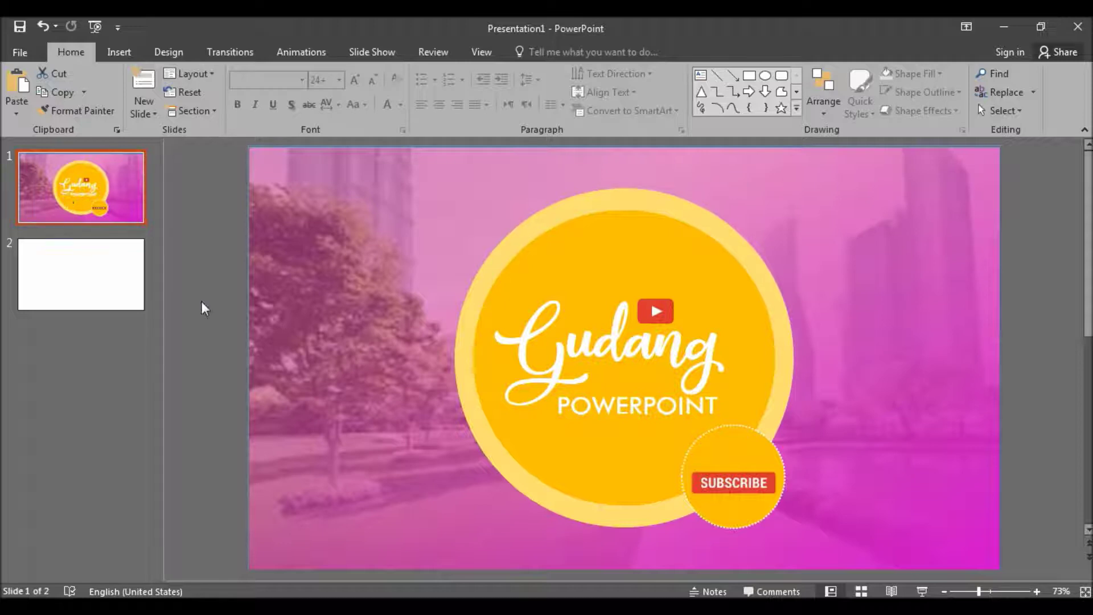
- Copy the students-at-a-table photo from Windows Photo Viewer and return to PowerPoint
key(alt+Tab)
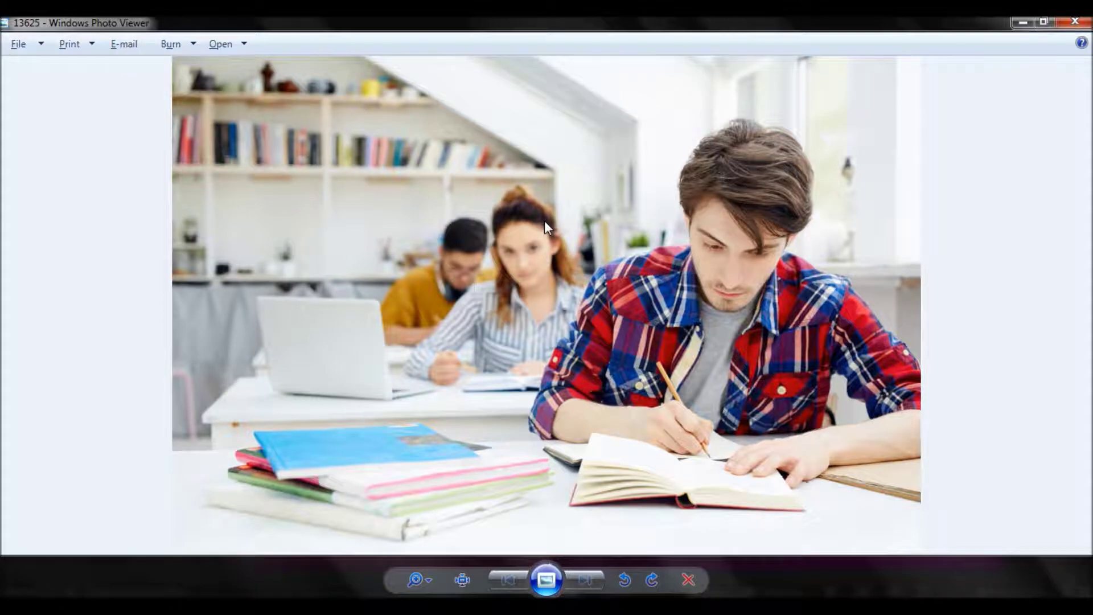
key(alt+Tab)
key(alt+Tab)
key(alt+Tab)
key(alt+Tab)
key(alt+Tab)
key(alt+Tab)
key(alt+Tab)
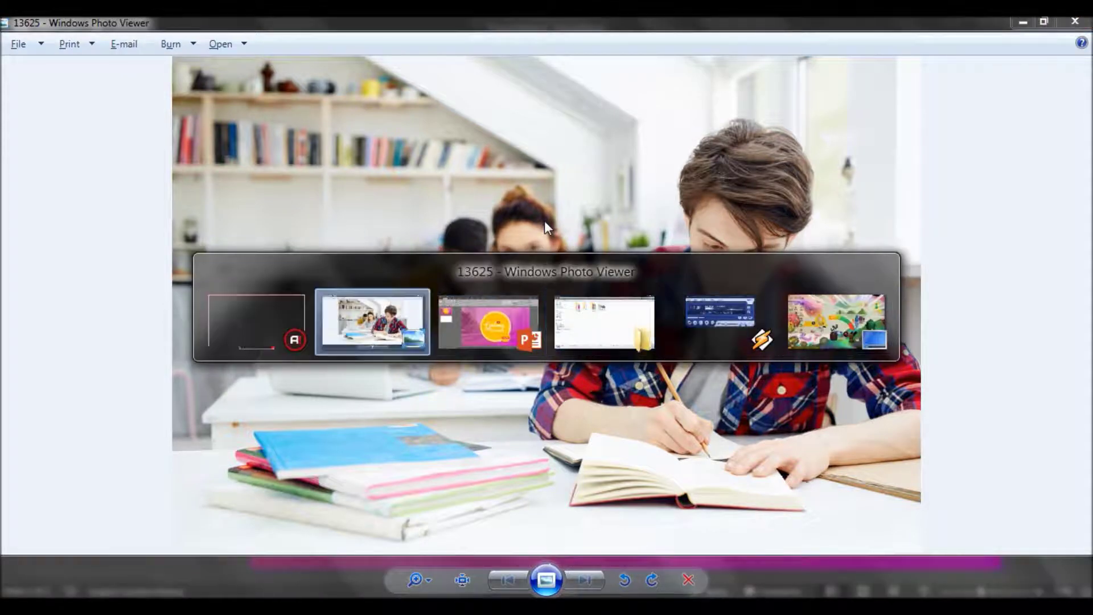
key(alt+Tab)
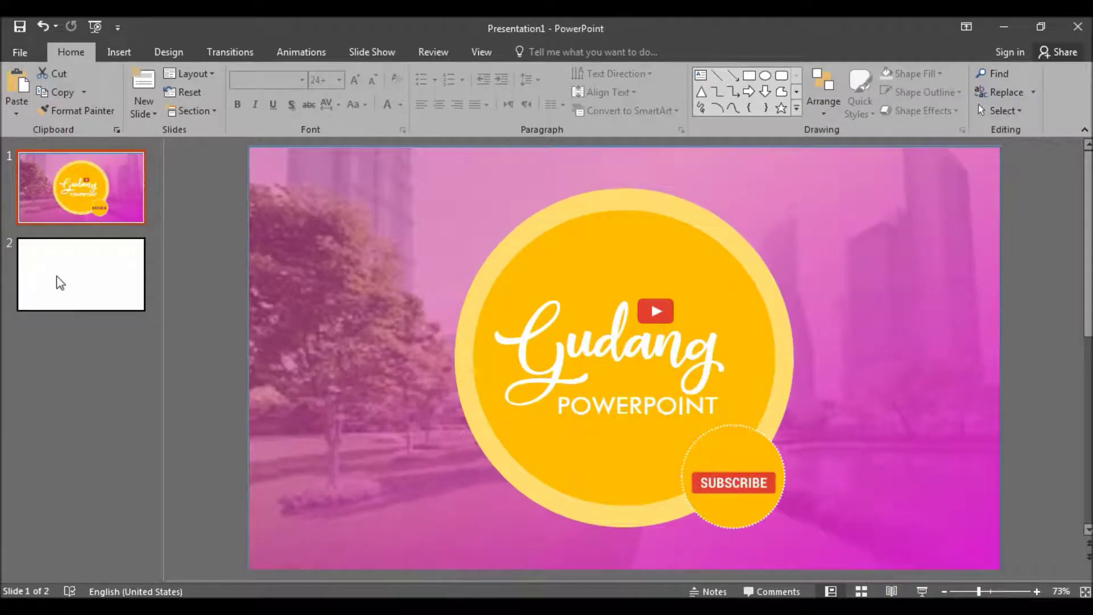
- Paste the student photo onto slide 2 and enlarge it to 22,58 × 33,87 cm
click(56, 277)
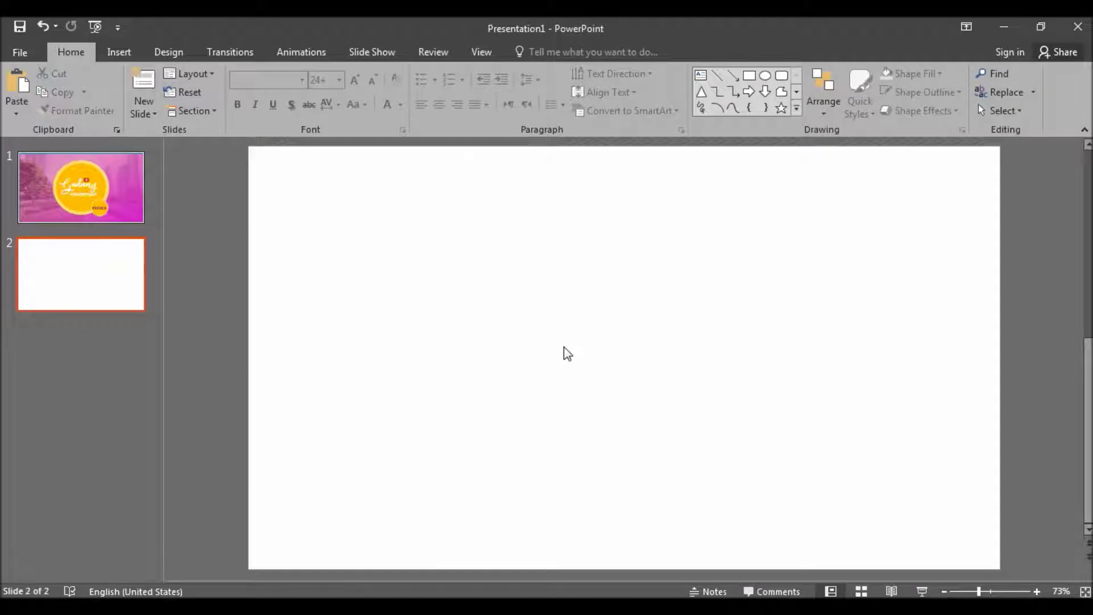
key(ctrl+v)
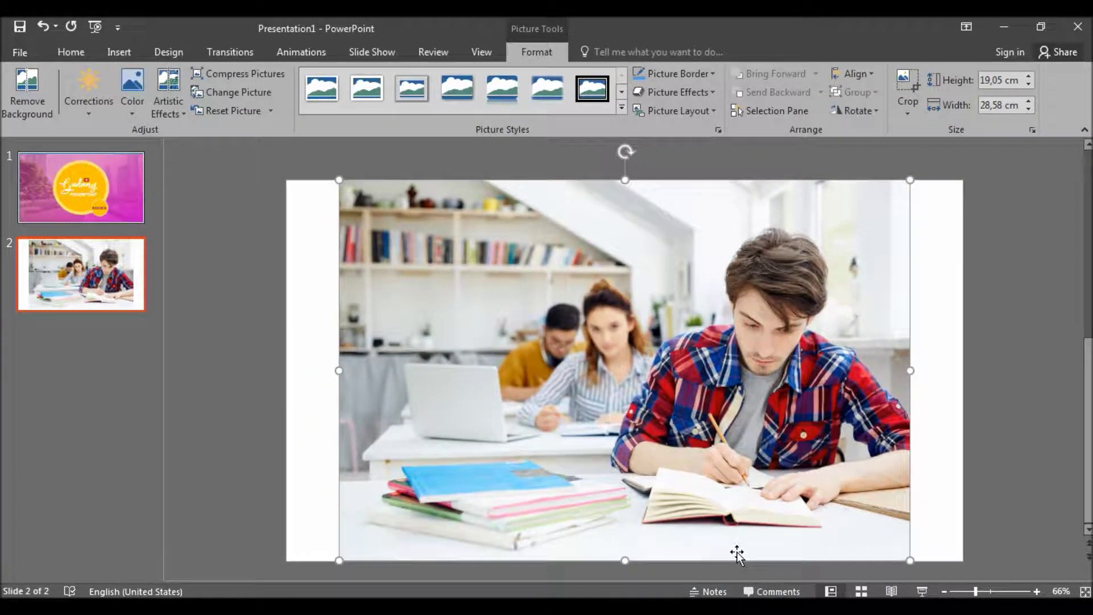
scroll(737, 552, down, 2)
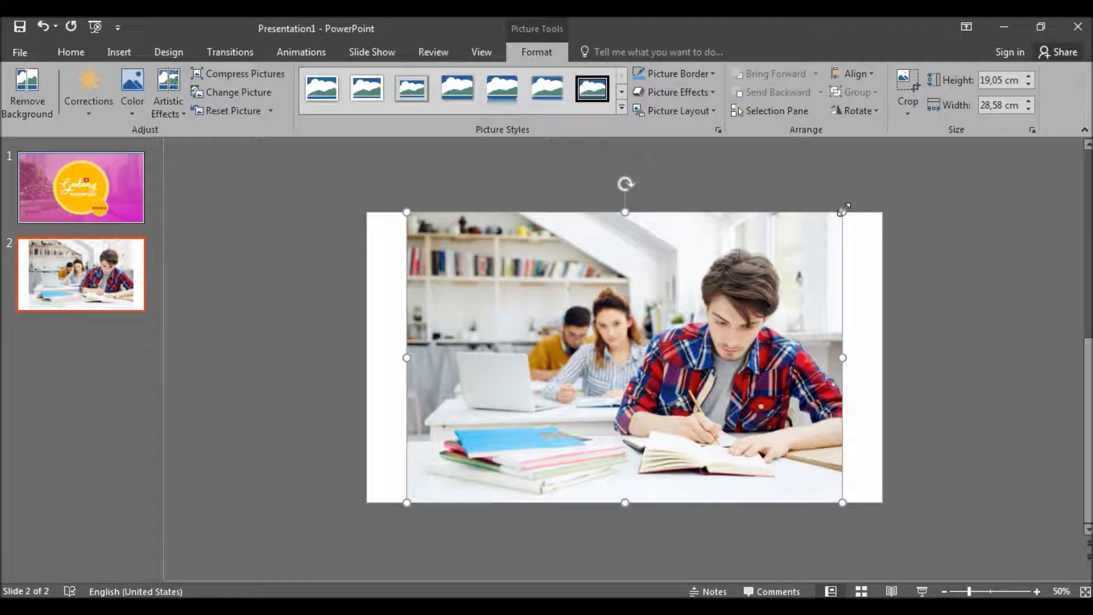
drag(842, 211, 882, 202)
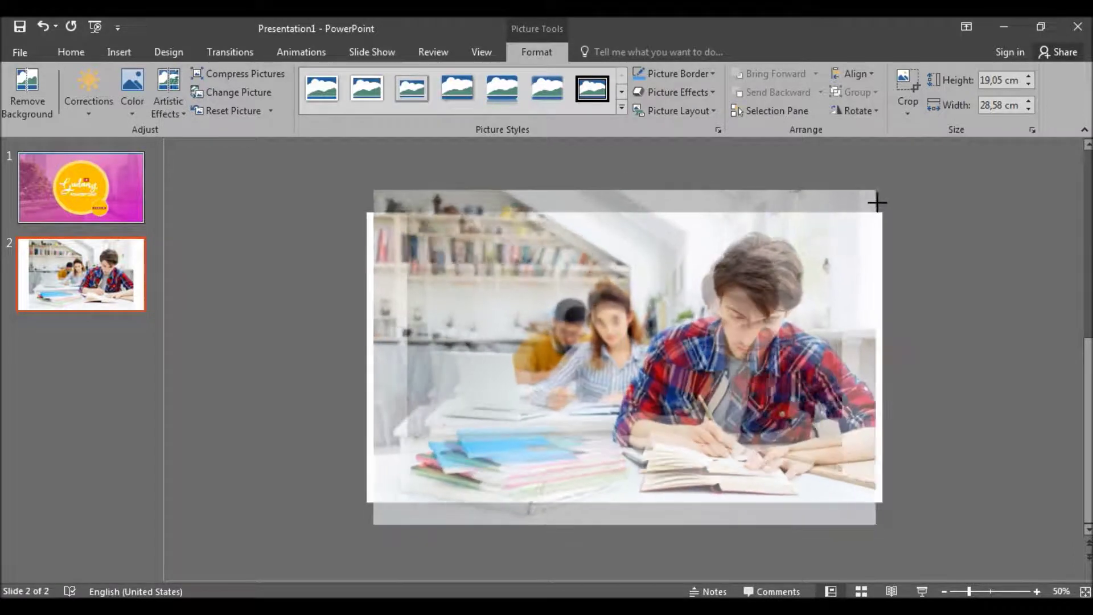
drag(882, 202, 882, 202)
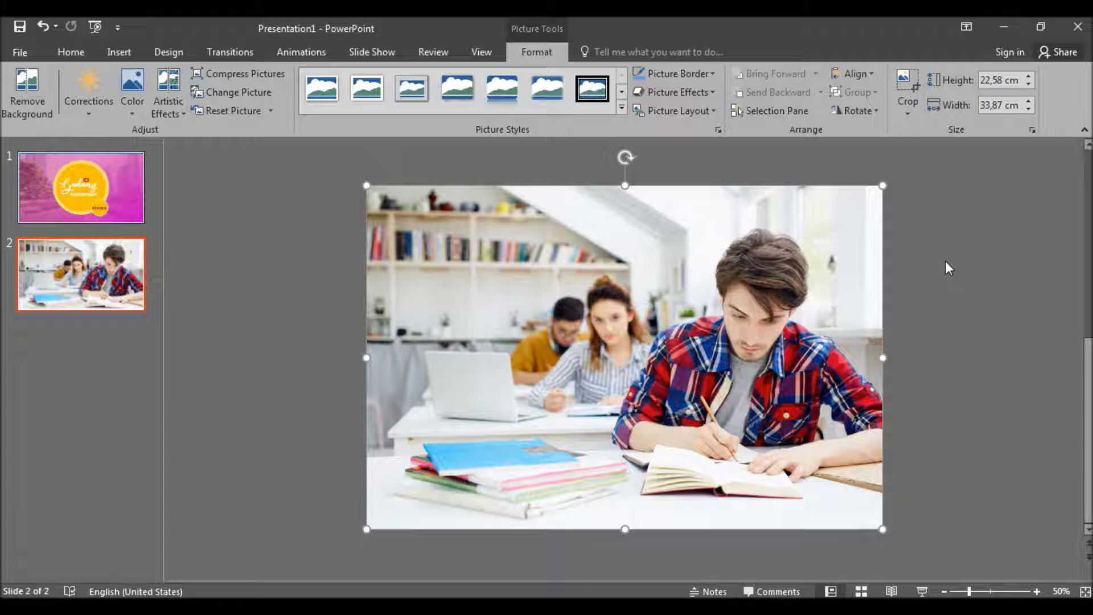
- Draw a 16,14 × 16,14 cm blue circle over the photo's left side, beside the young man
click(126, 55)
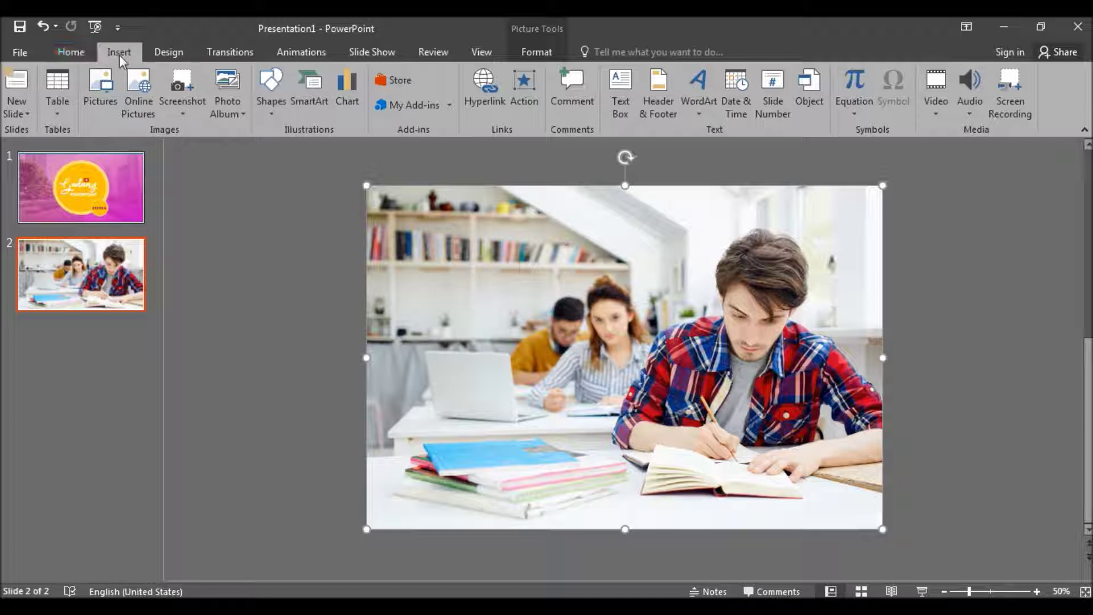
click(278, 112)
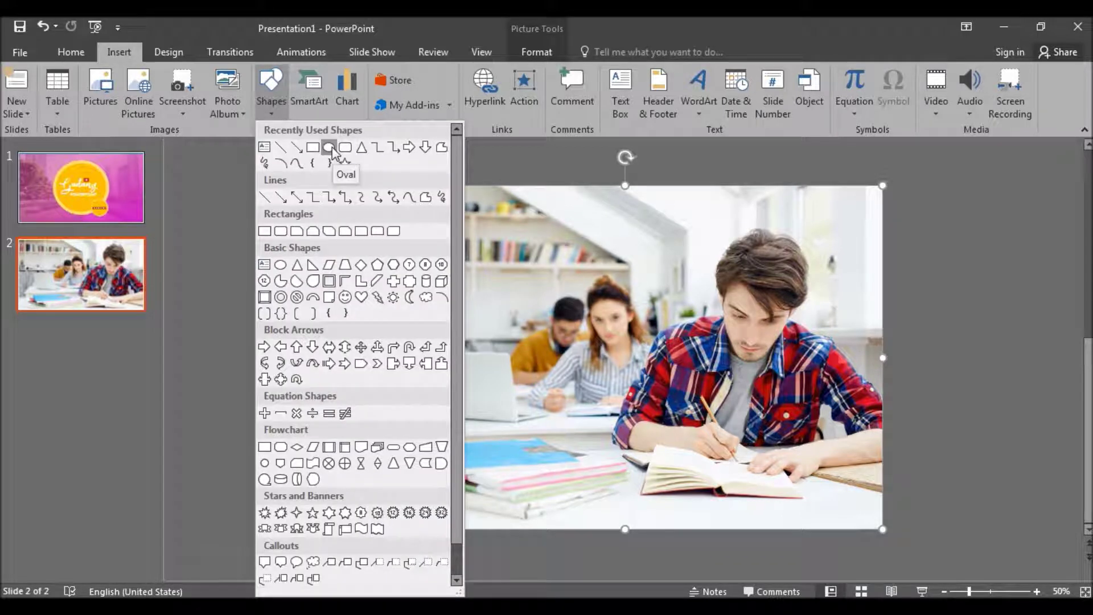
click(330, 148)
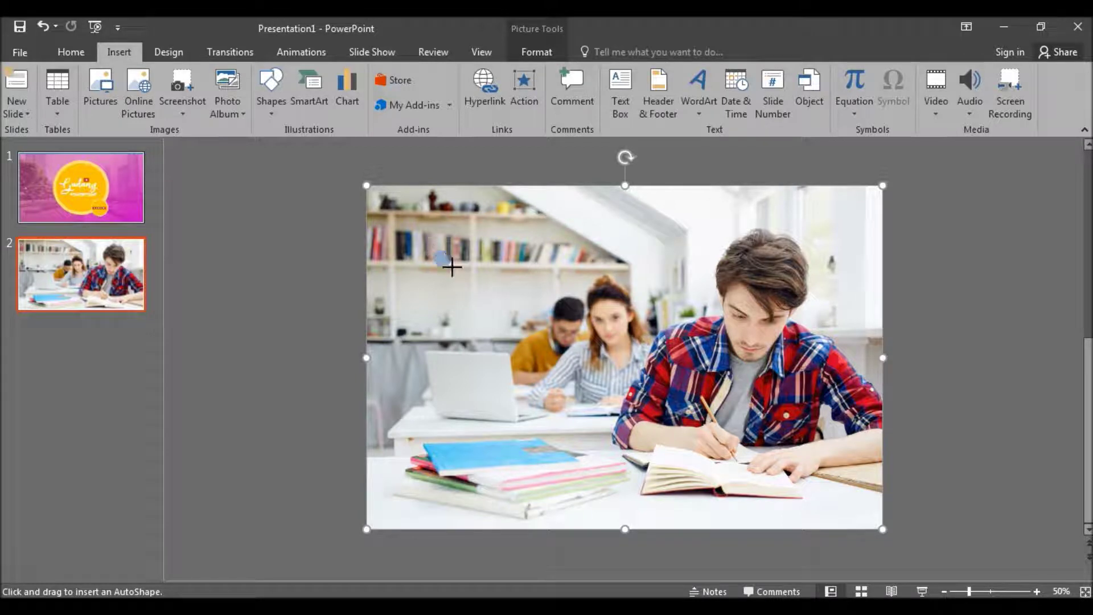
drag(434, 251, 592, 429)
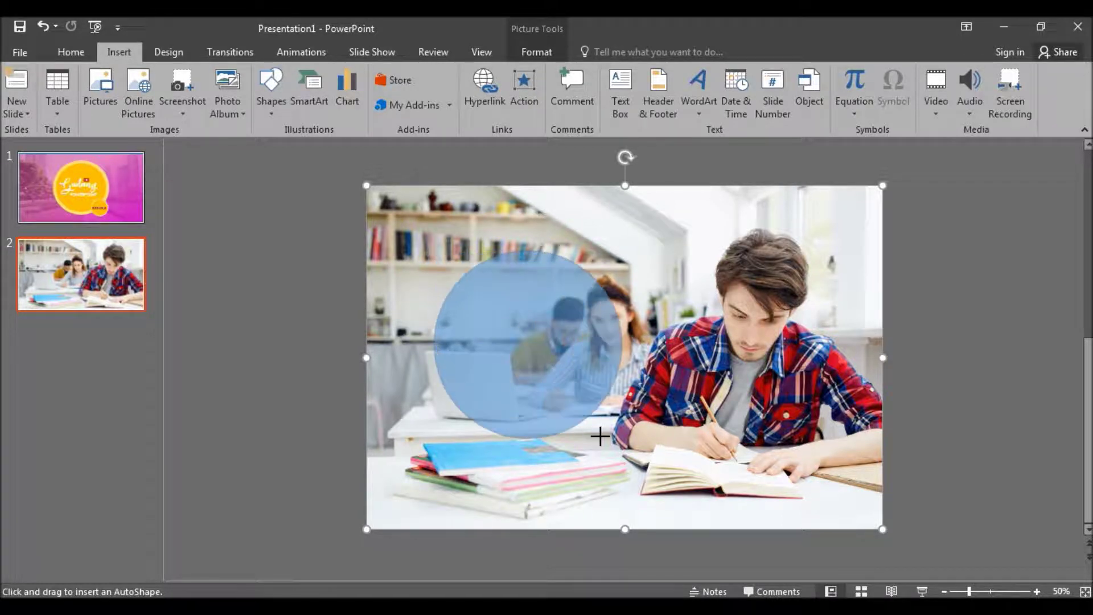
drag(592, 429, 679, 496)
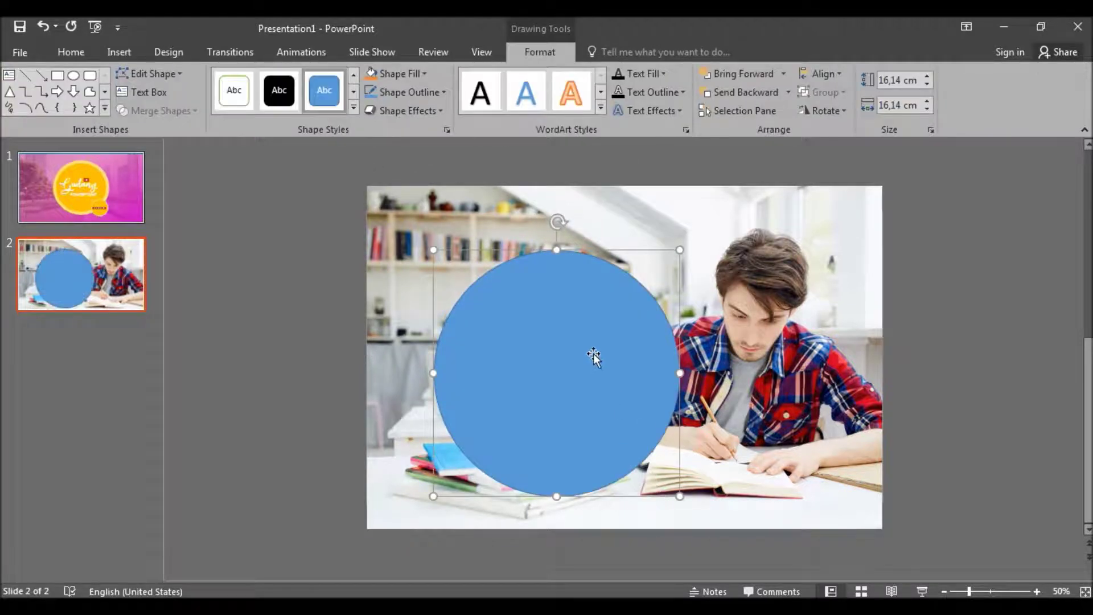
drag(594, 355, 620, 320)
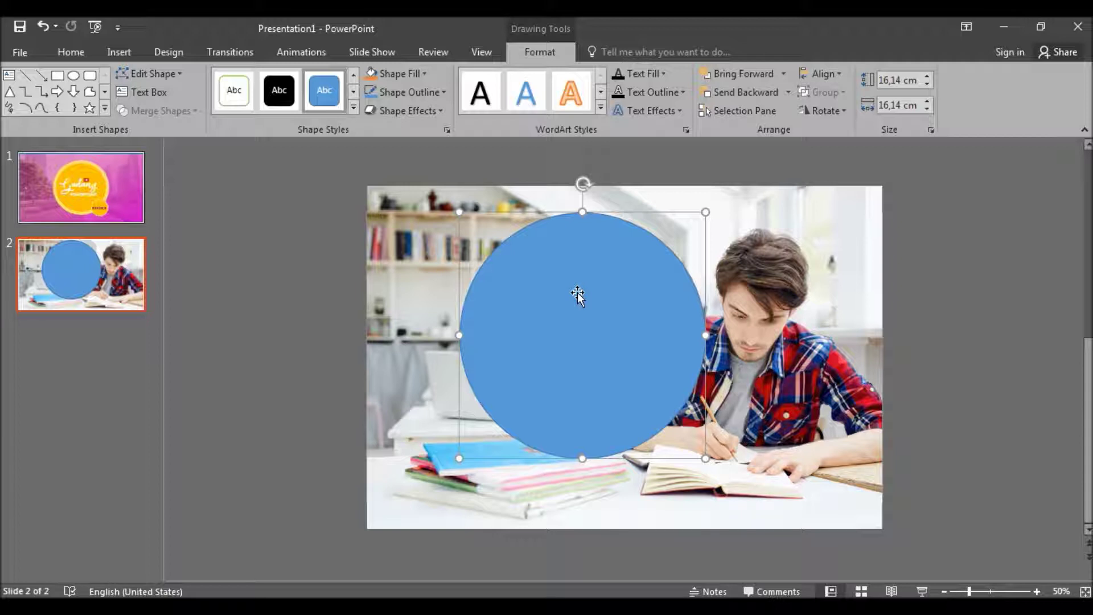
- Replace the circle's solid blue fill with a pale white-to-light-blue 90° linear gradient
click(405, 72)
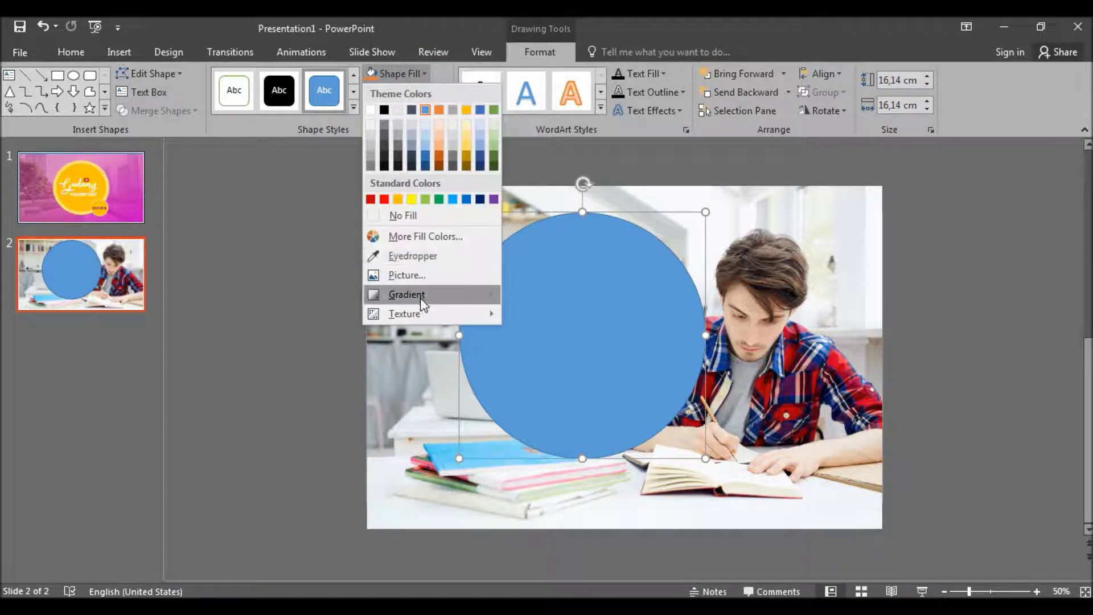
mouse_move(407, 294)
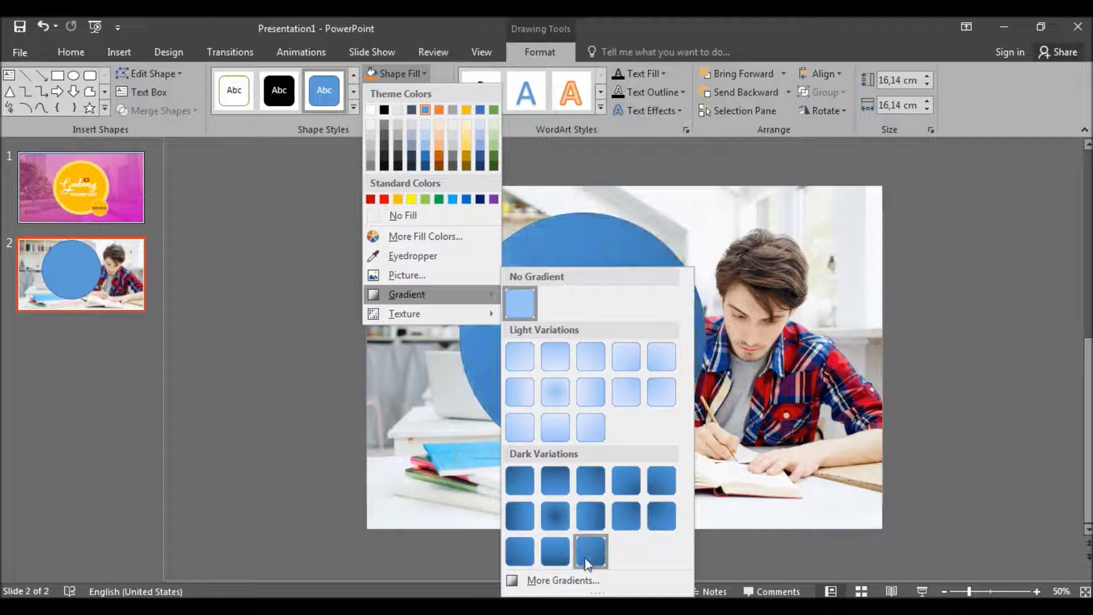
click(584, 581)
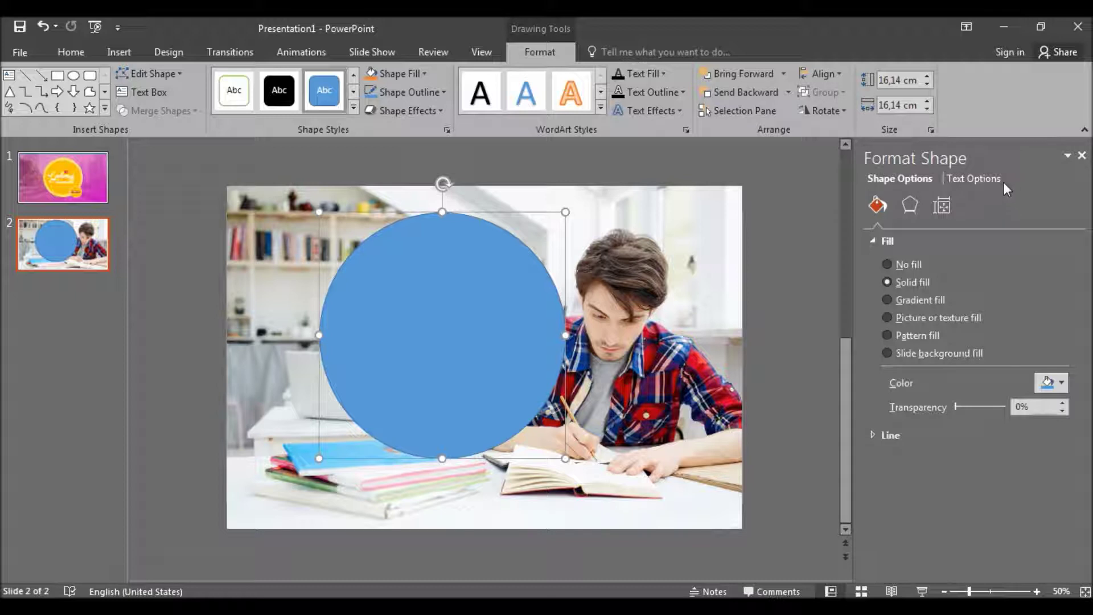
click(899, 299)
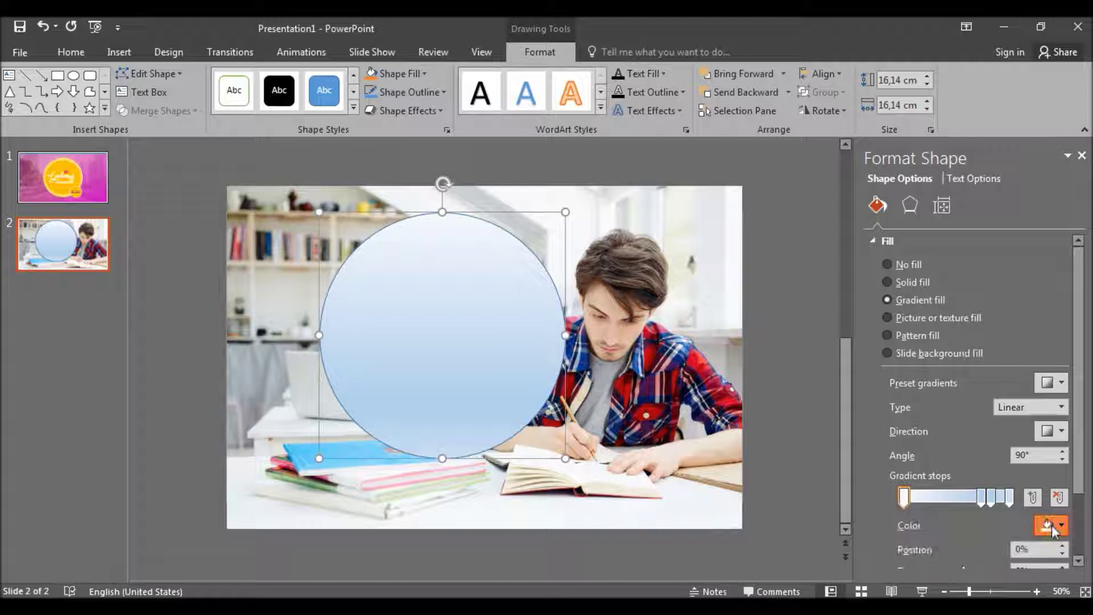
- Make the first gradient stop magenta
click(1052, 529)
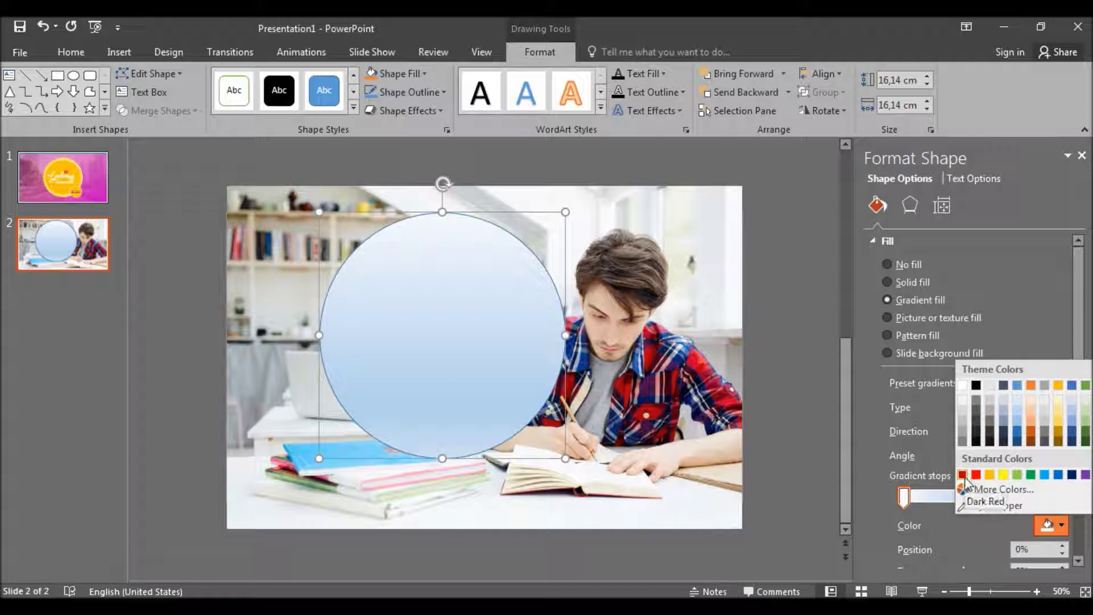
click(1004, 489)
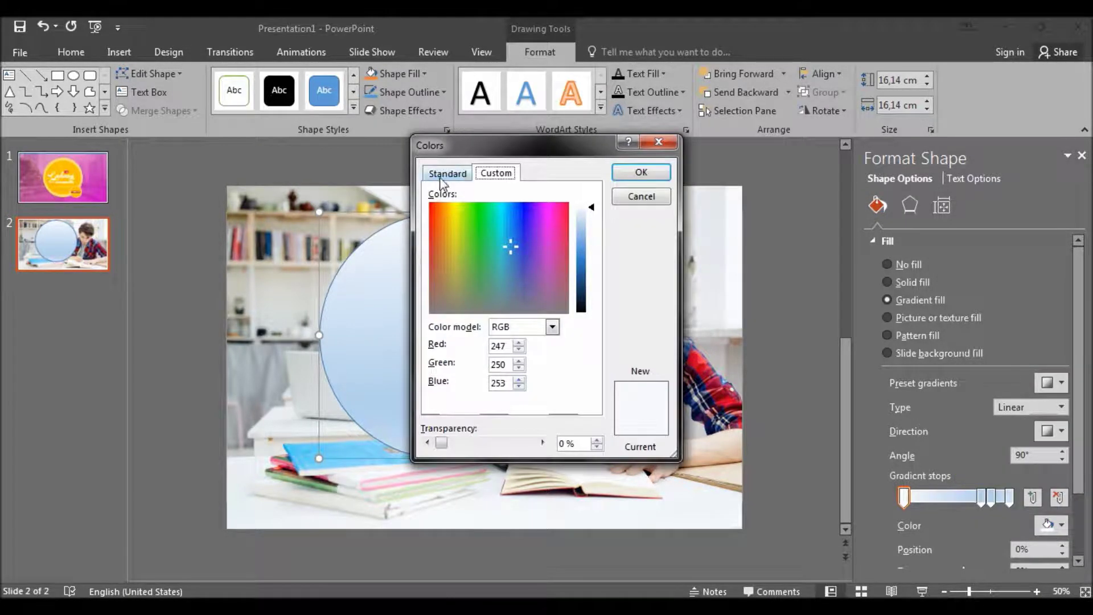
click(446, 174)
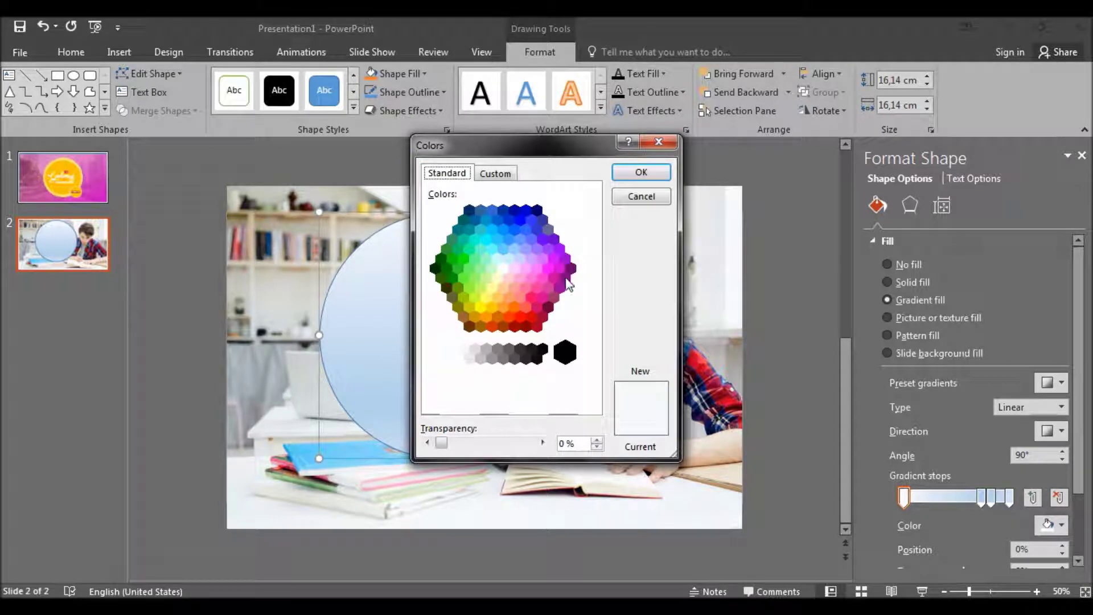
click(554, 278)
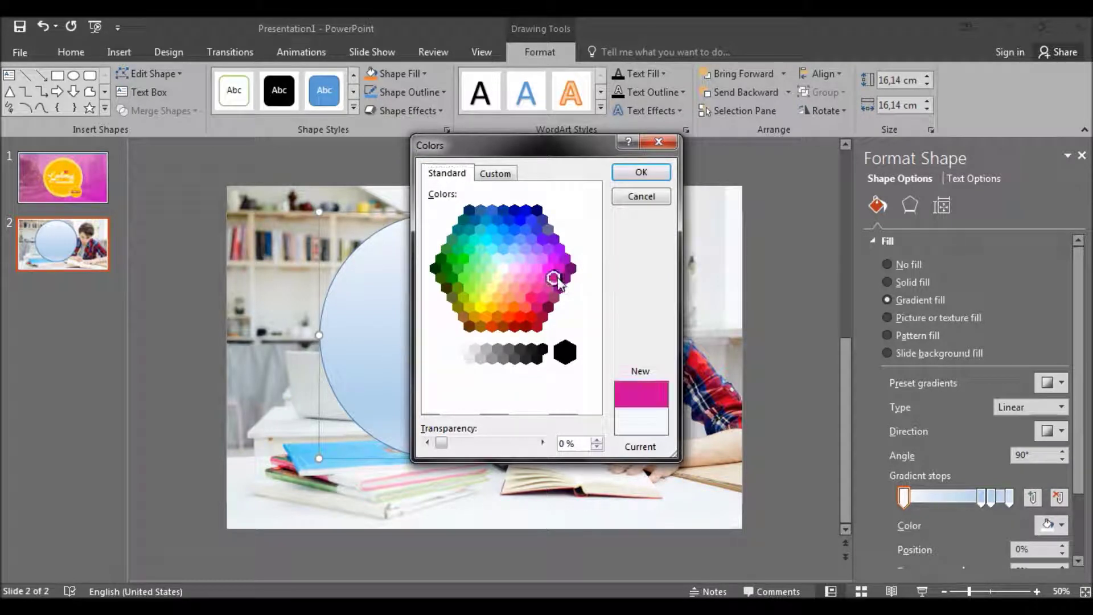
click(664, 171)
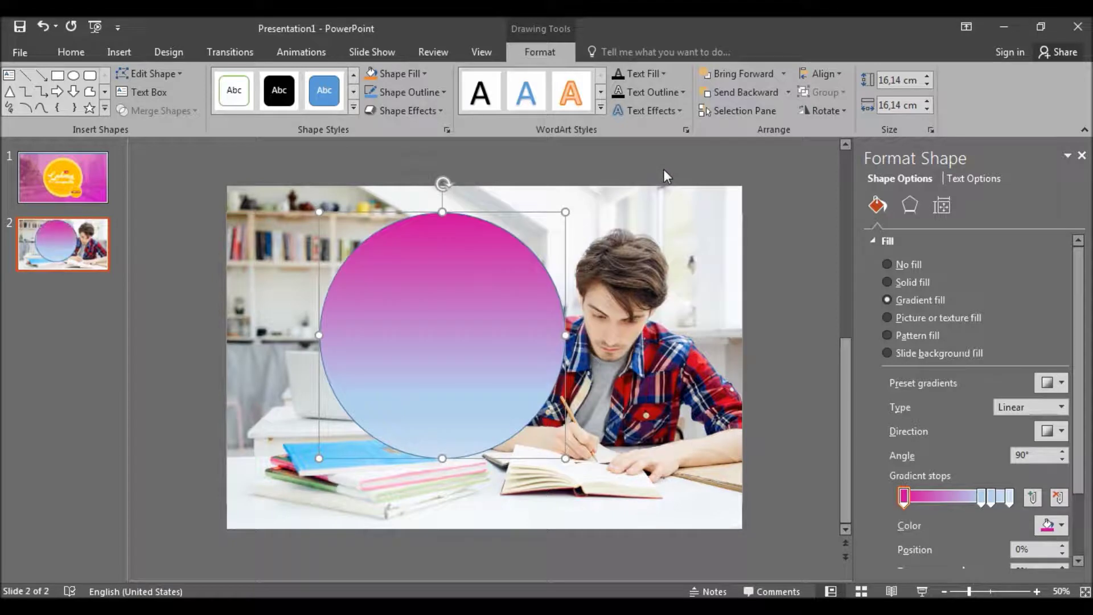
- Move the second gradient stop to 58% and colour it red
drag(980, 498, 961, 498)
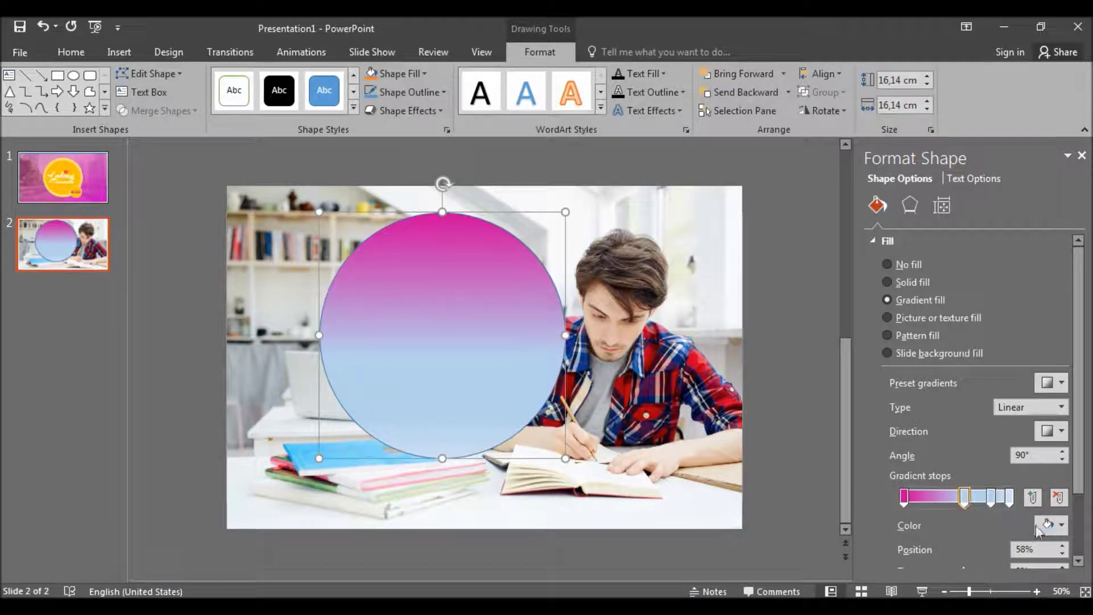
drag(964, 500, 963, 502)
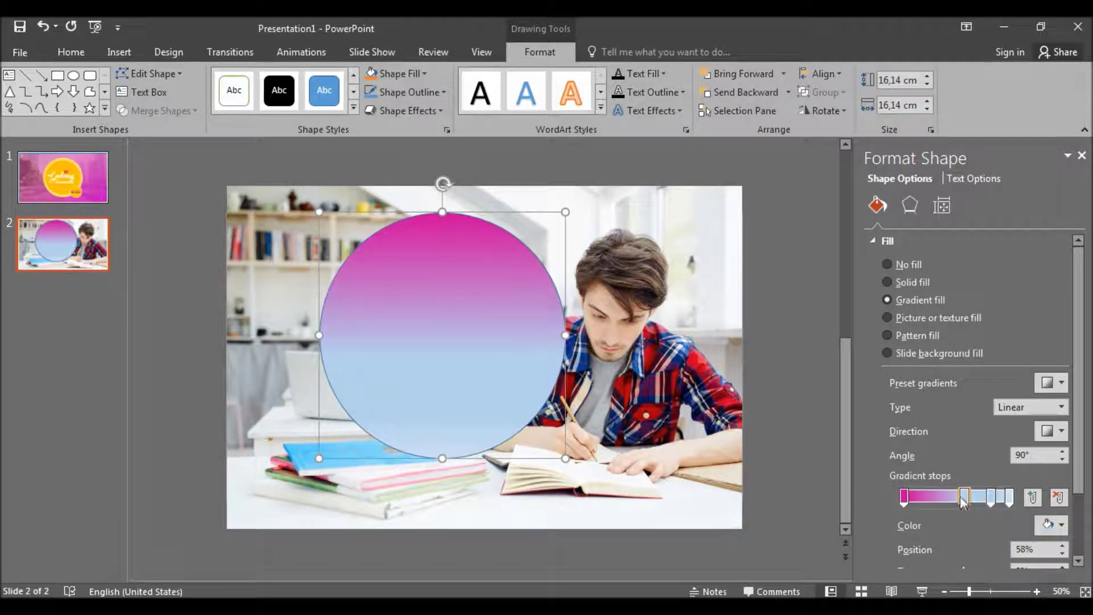
click(1053, 525)
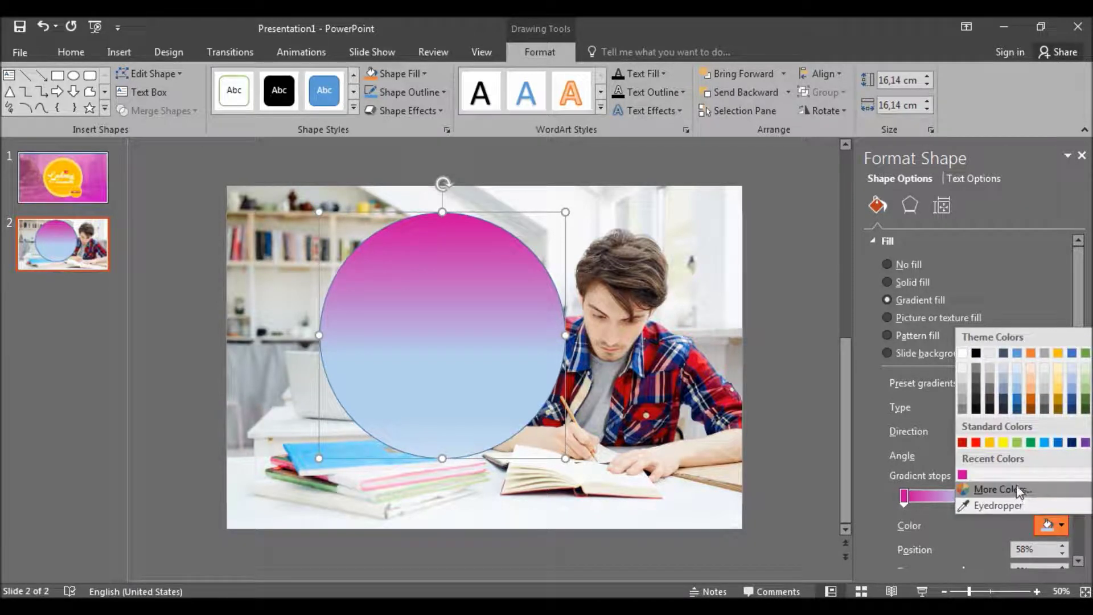
click(1002, 489)
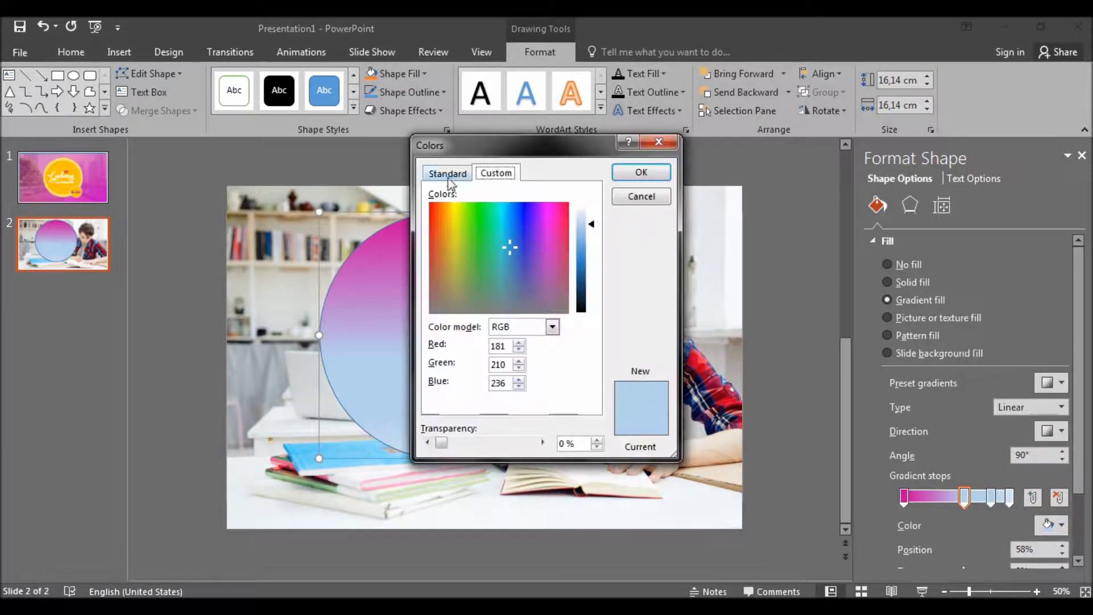
click(447, 173)
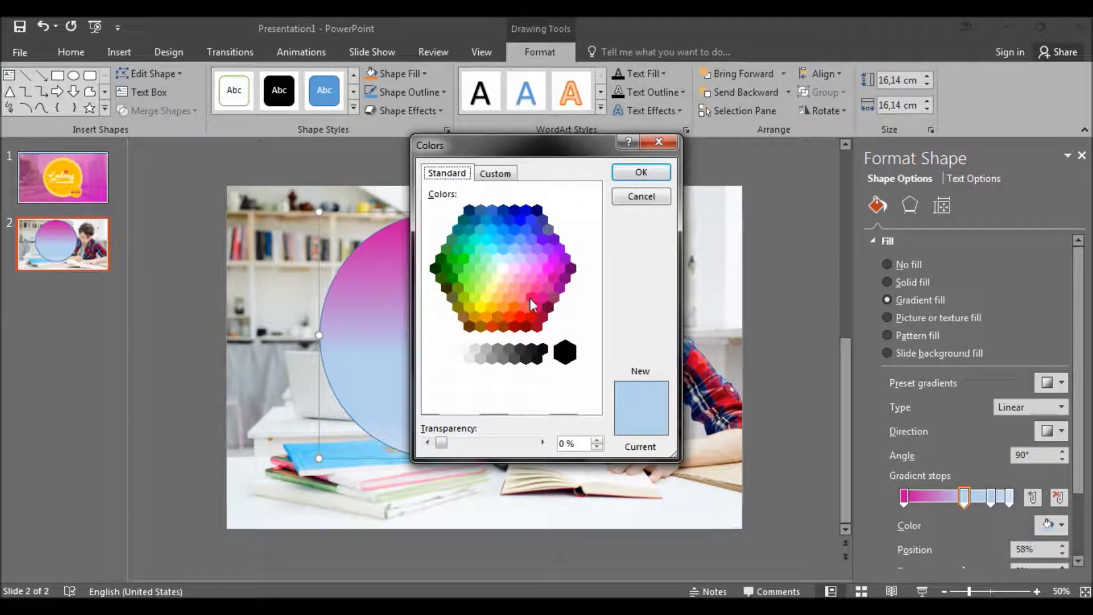
click(521, 316)
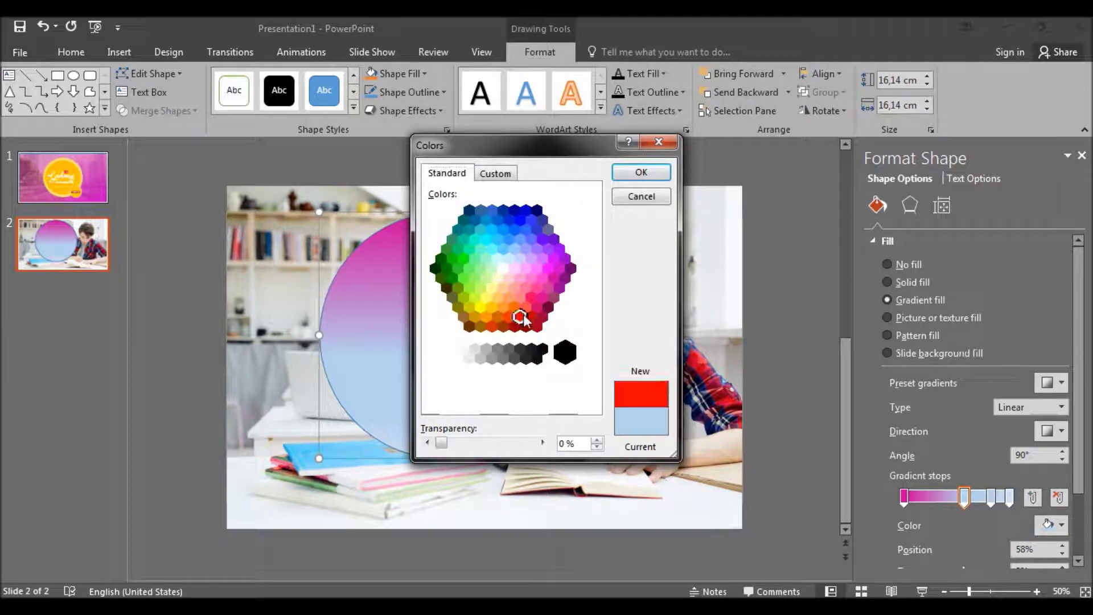
click(641, 172)
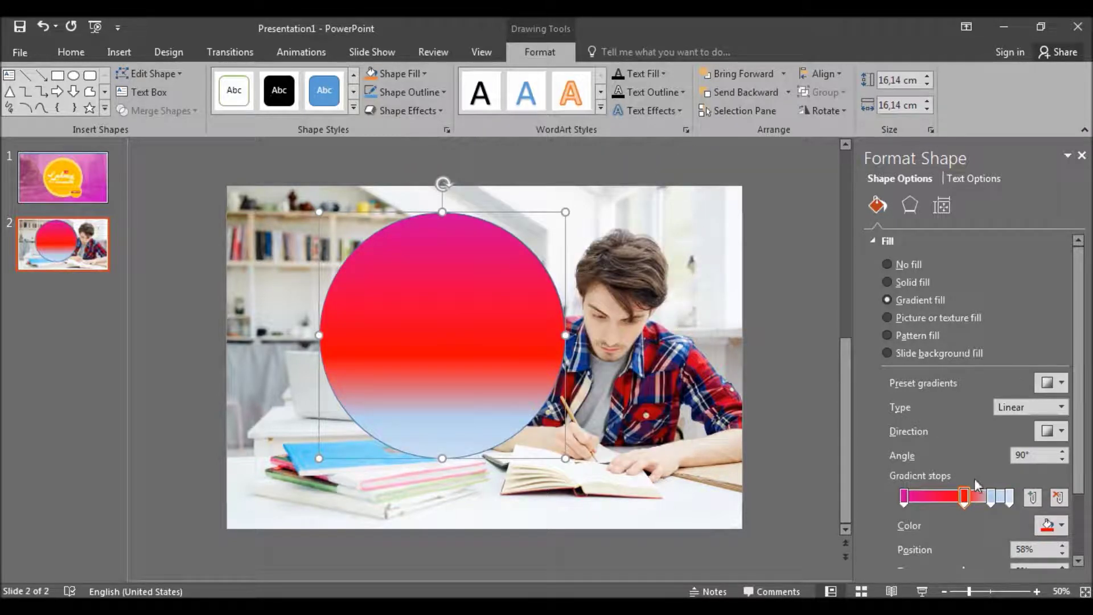
- Turn the 83% stop yellow and remove the leftover light-blue stop
click(989, 497)
click(1050, 526)
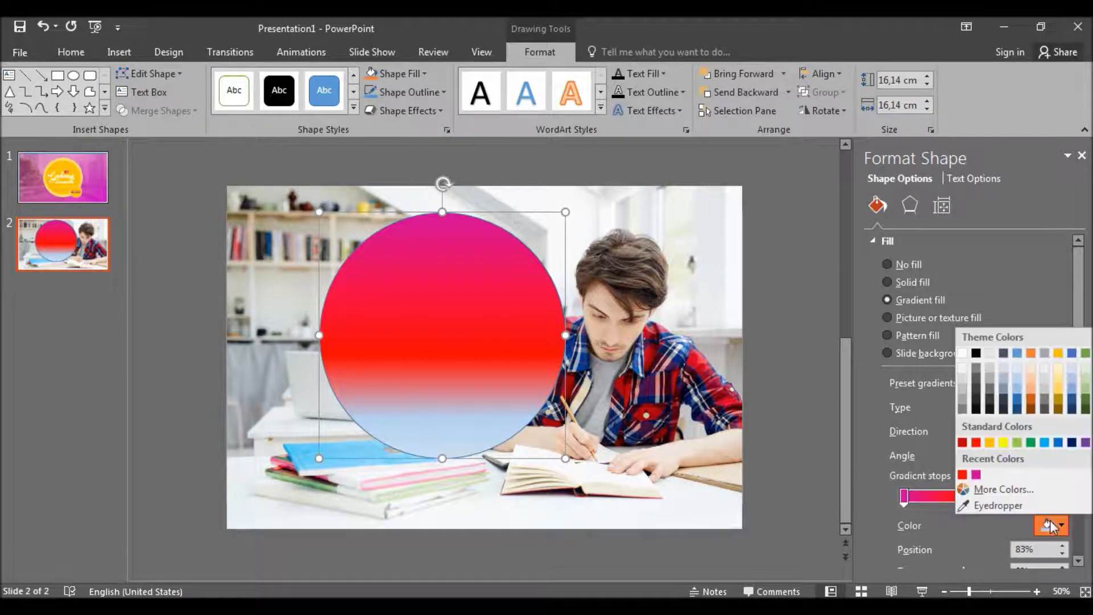
click(1002, 443)
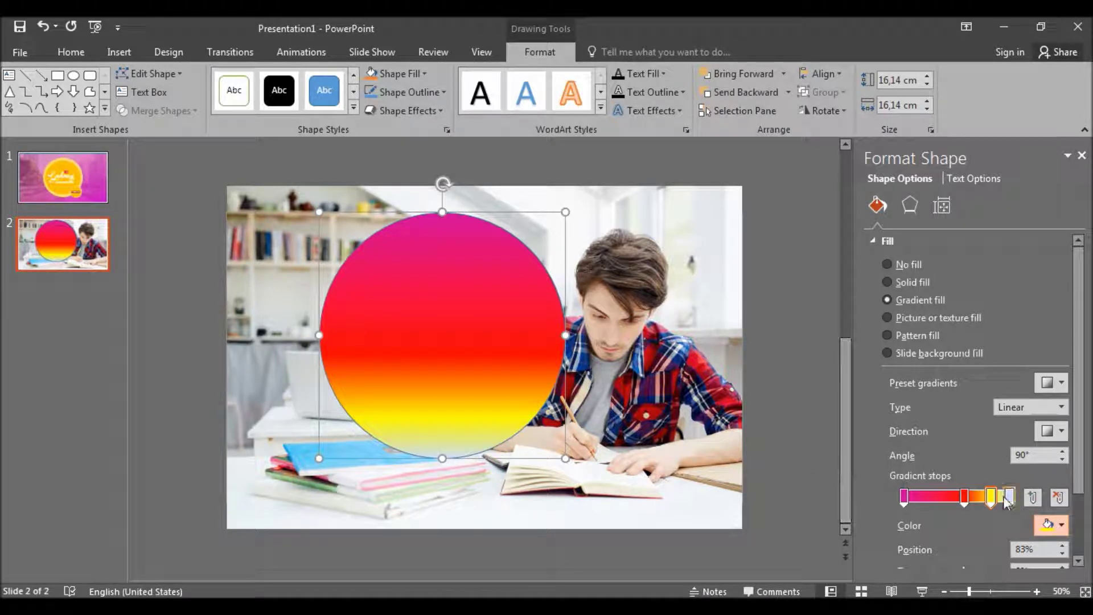
drag(1010, 501, 1009, 521)
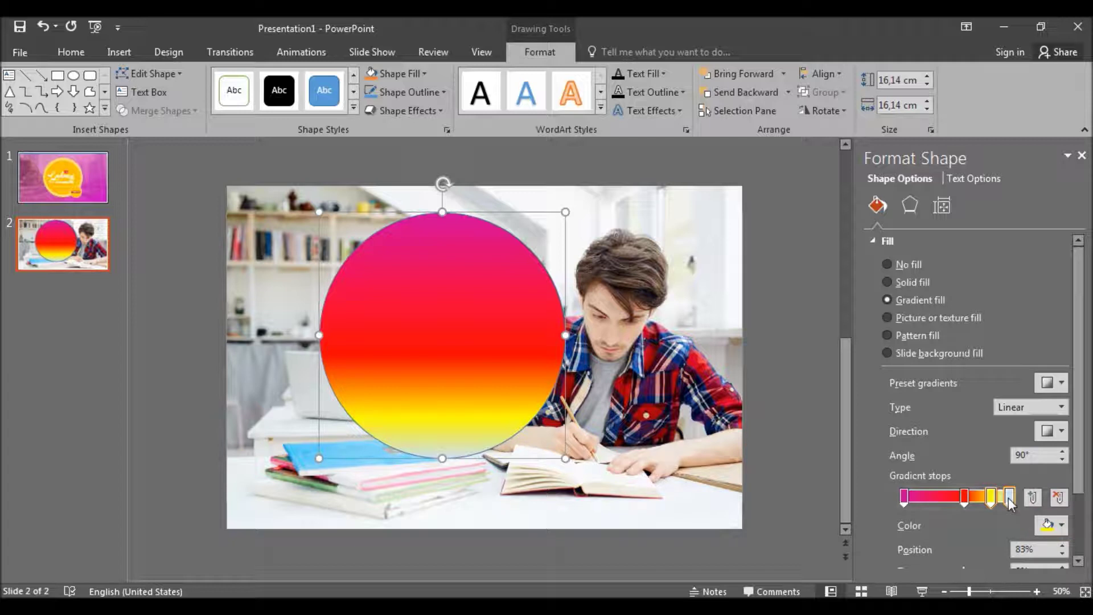
mouse_move(1007, 515)
mouse_down()
mouse_move(1007, 532)
mouse_move(1013, 504)
mouse_up()
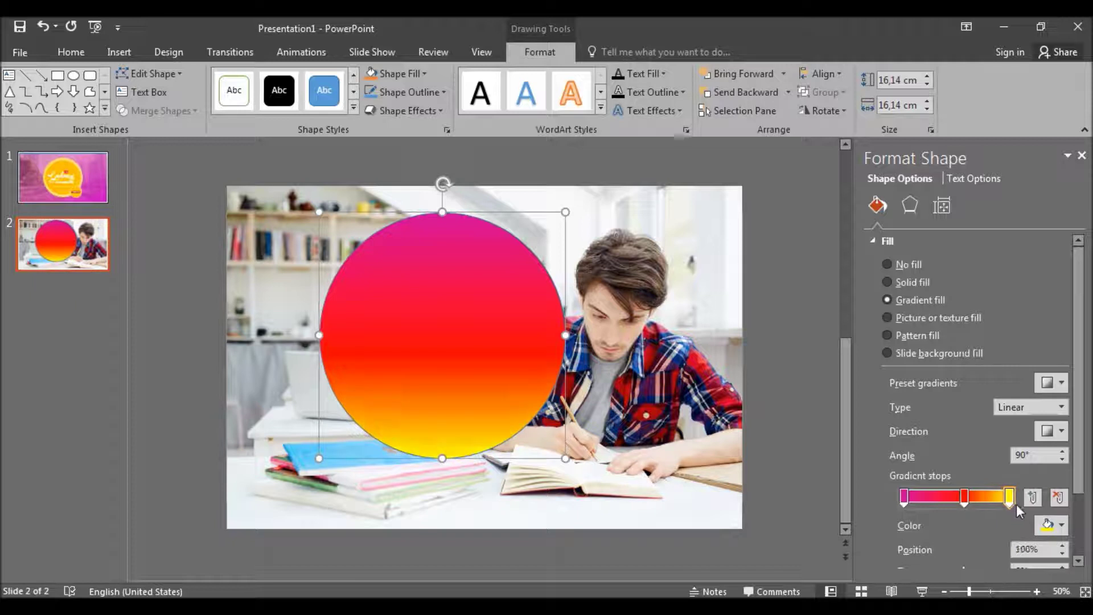
- Angle the gradient diagonally and rebalance stops so magenta dominates, red at 74%, yellow at 87%
click(1062, 431)
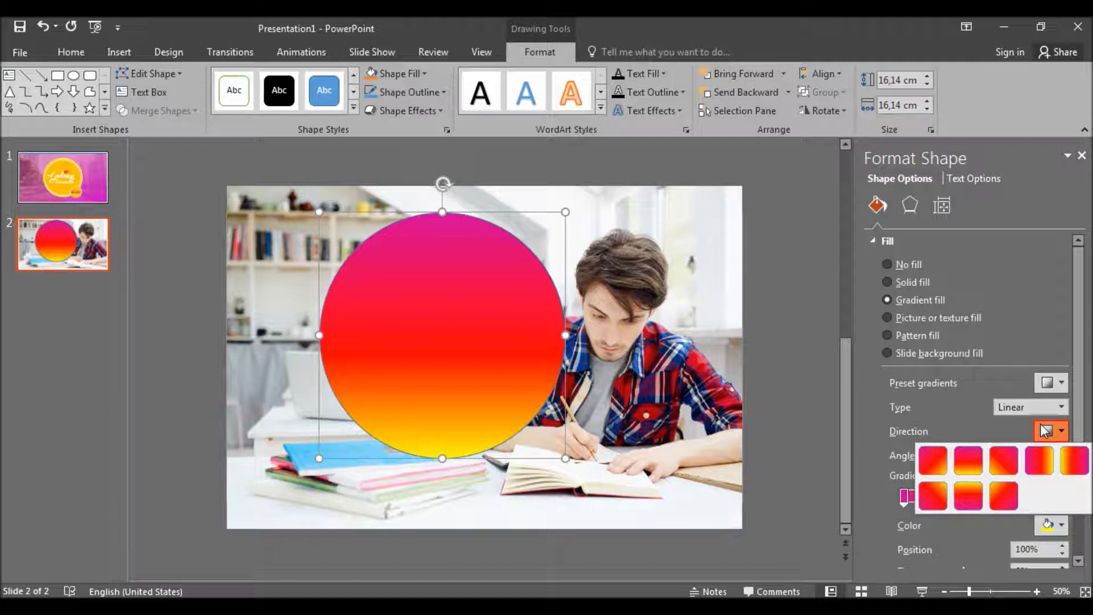
click(949, 450)
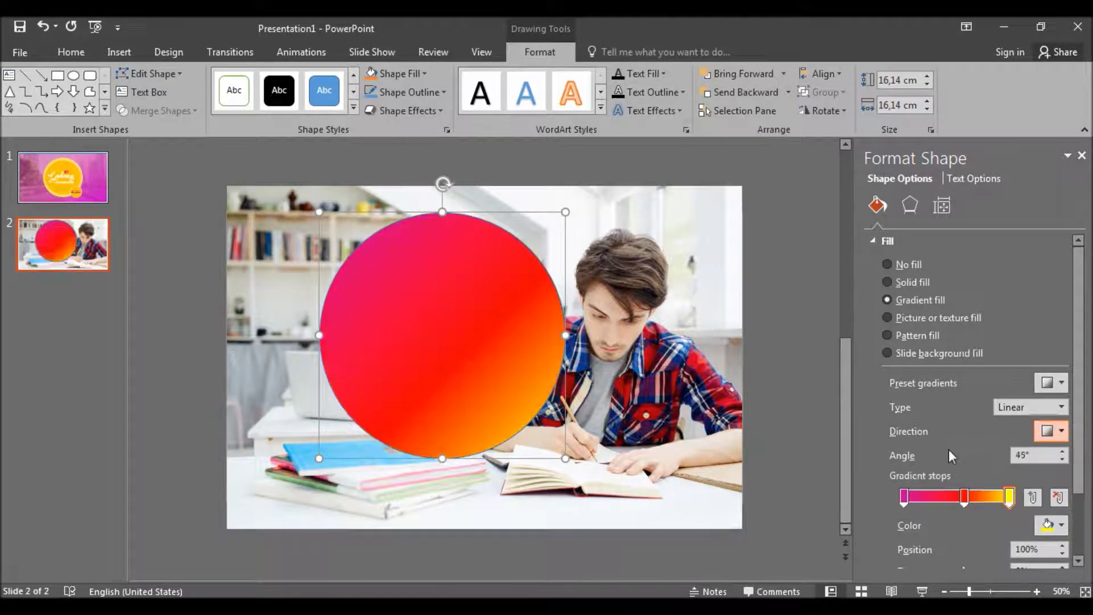
mouse_move(966, 499)
mouse_down()
mouse_move(979, 502)
mouse_move(968, 500)
mouse_up()
click(925, 497)
drag(927, 500, 992, 502)
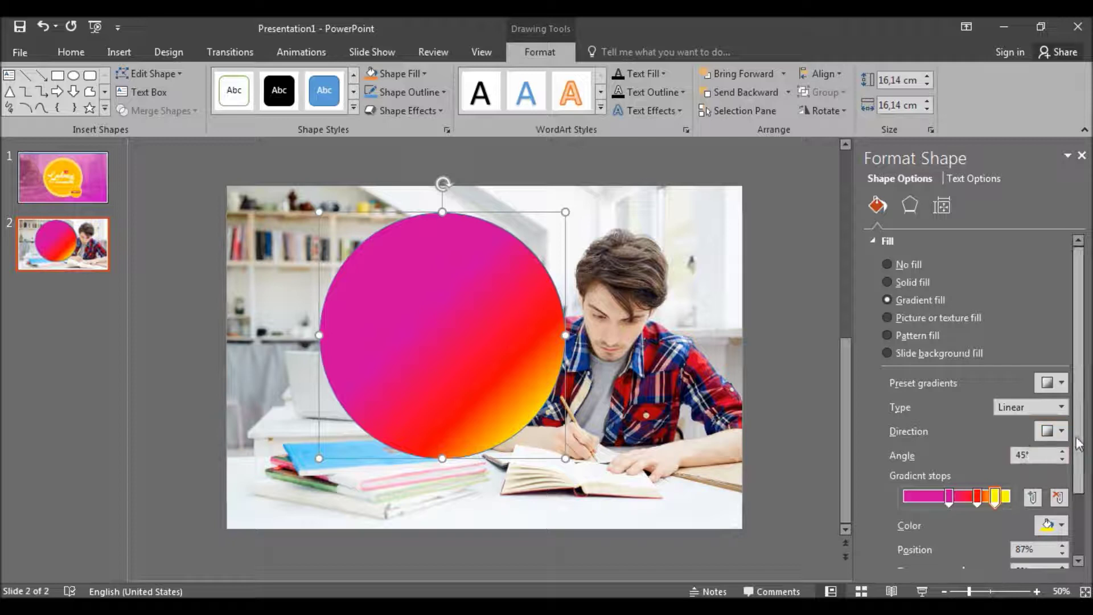
- Set 10% transparency on the pink, red and yellow gradient stops
drag(1078, 443, 1088, 498)
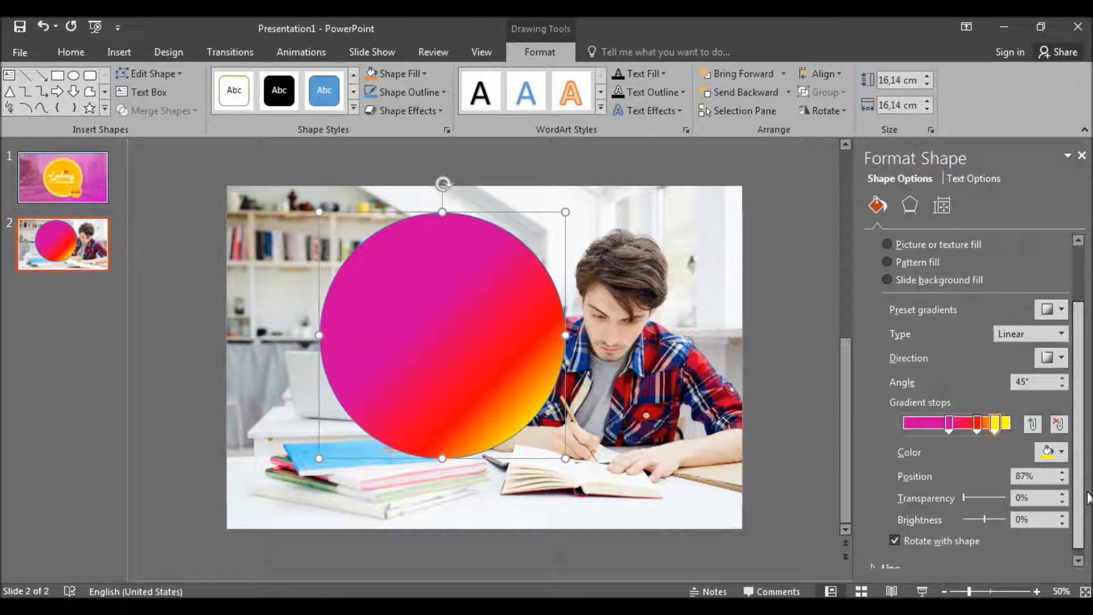
scroll(1088, 498, down, 1)
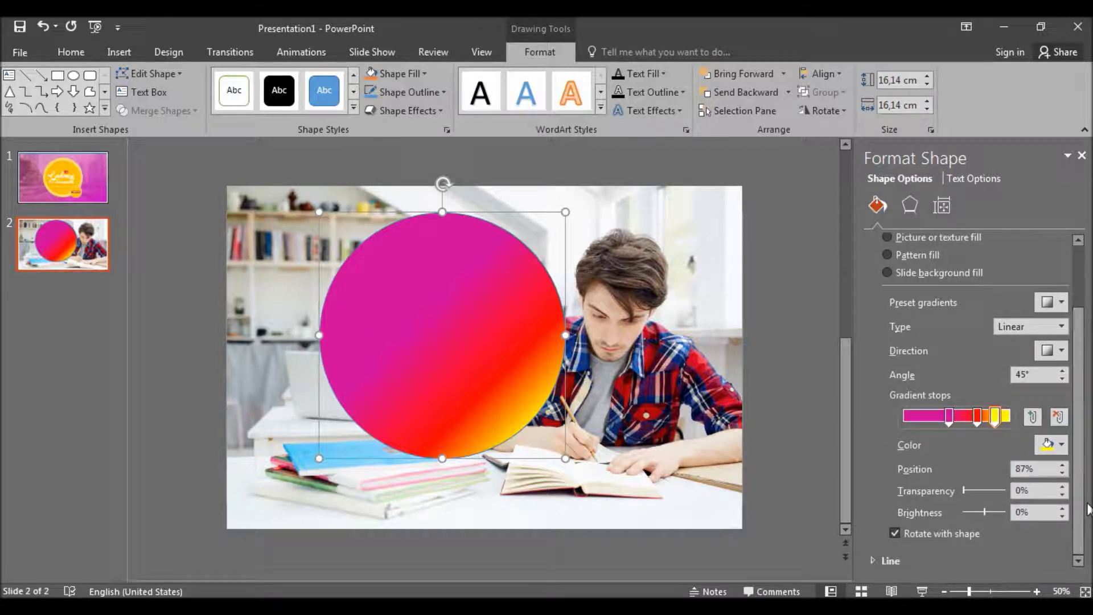
click(952, 421)
double_click(1049, 492)
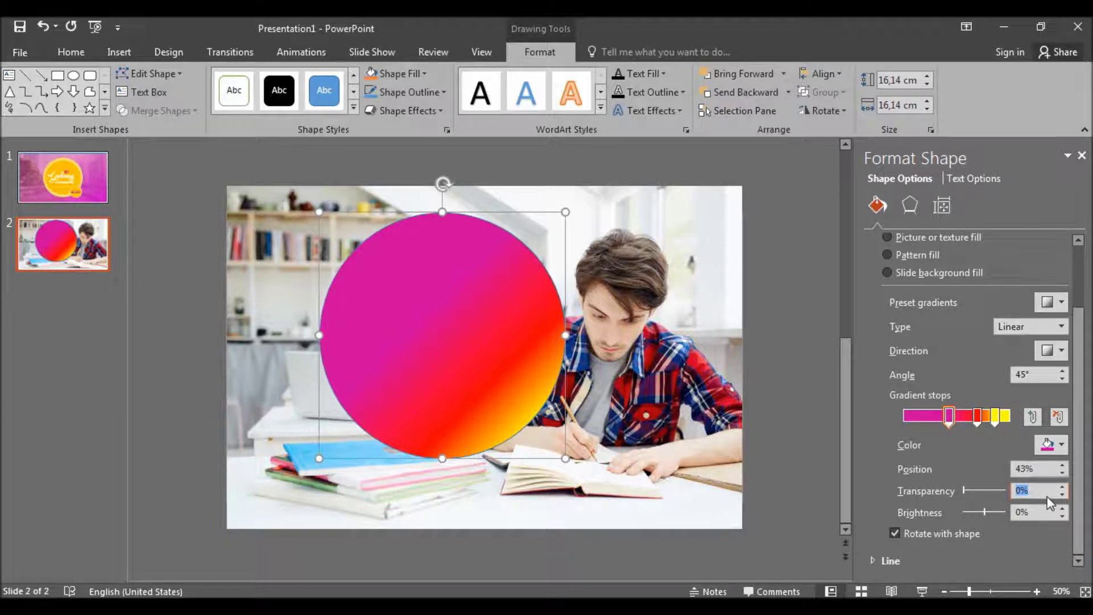
text(10)
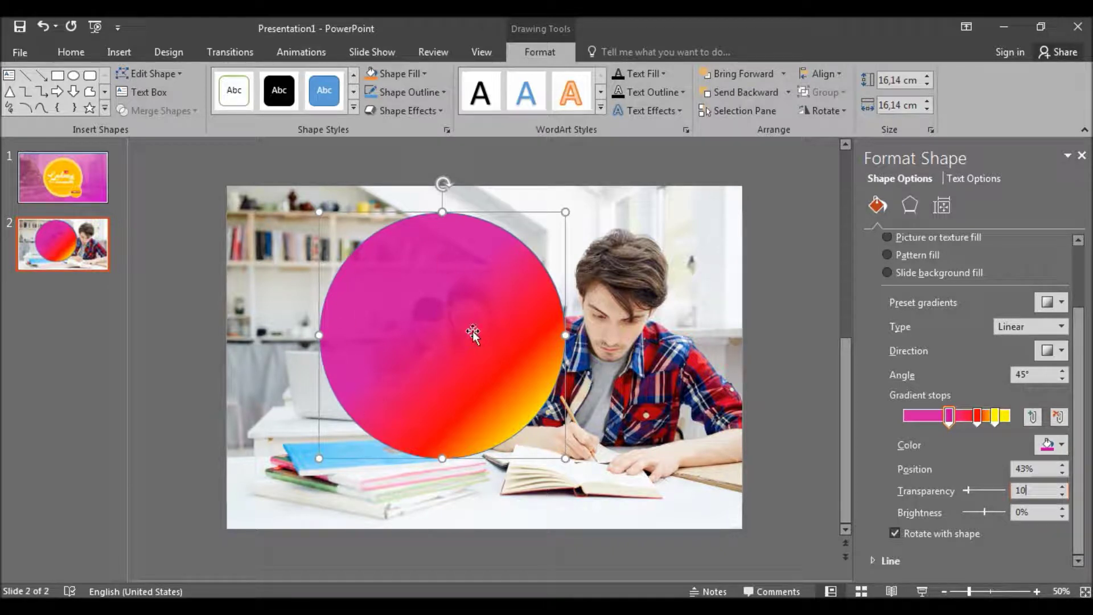
click(981, 421)
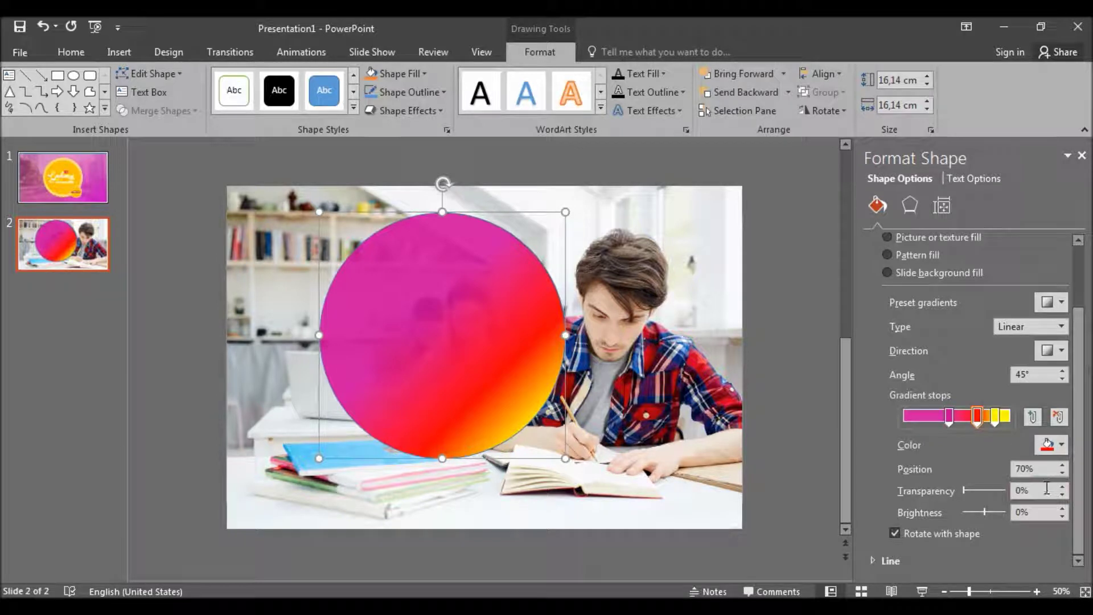
drag(1047, 489, 1002, 493)
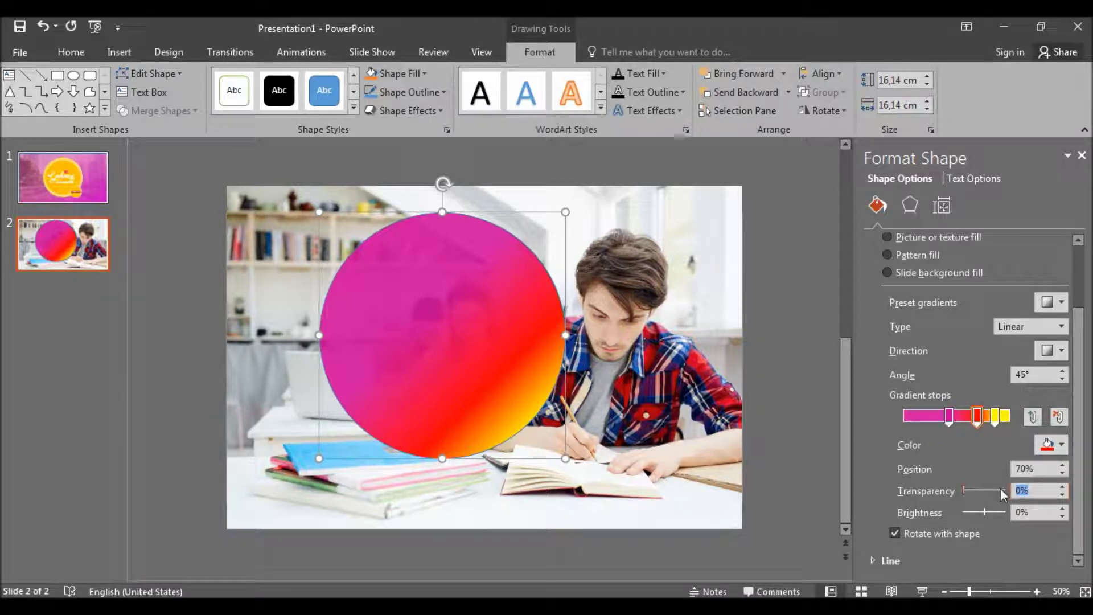
text(10)
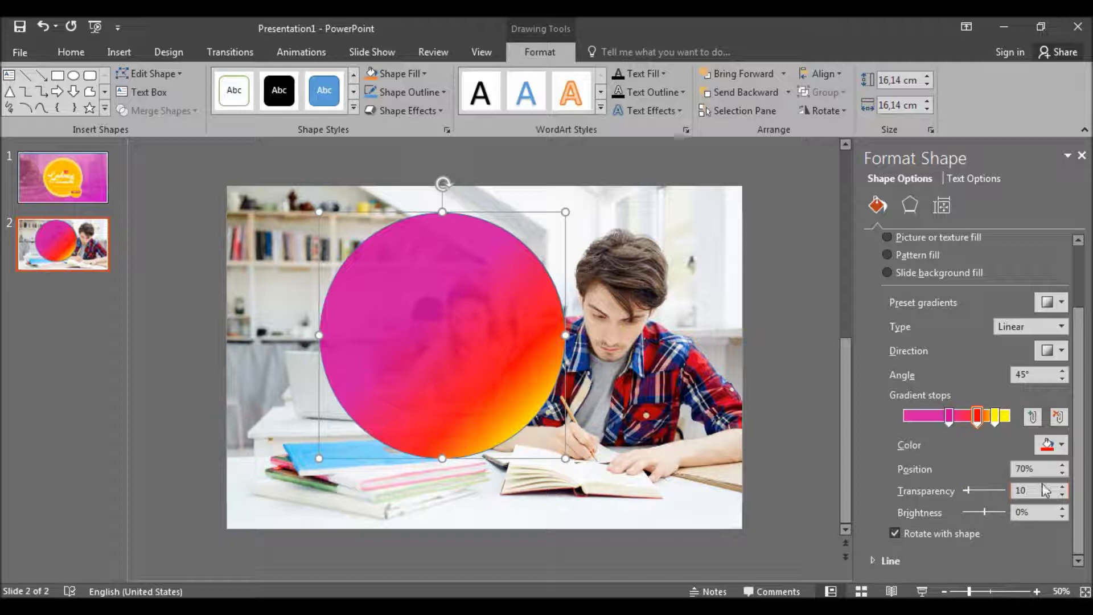
click(995, 419)
double_click(1023, 491)
text(10)
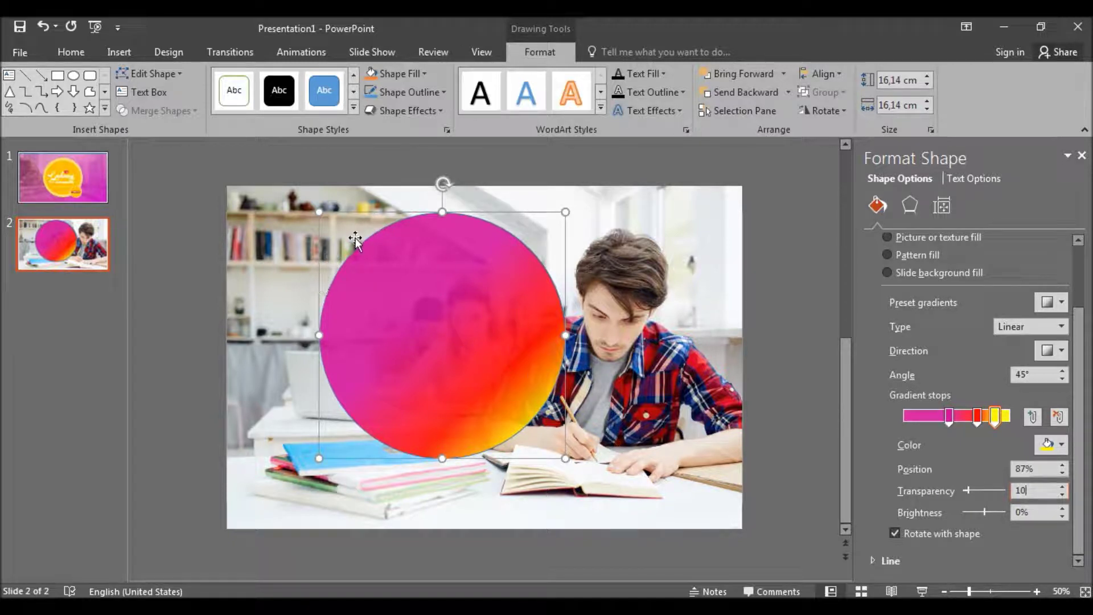
- Remove the gradient circle's outline
click(424, 90)
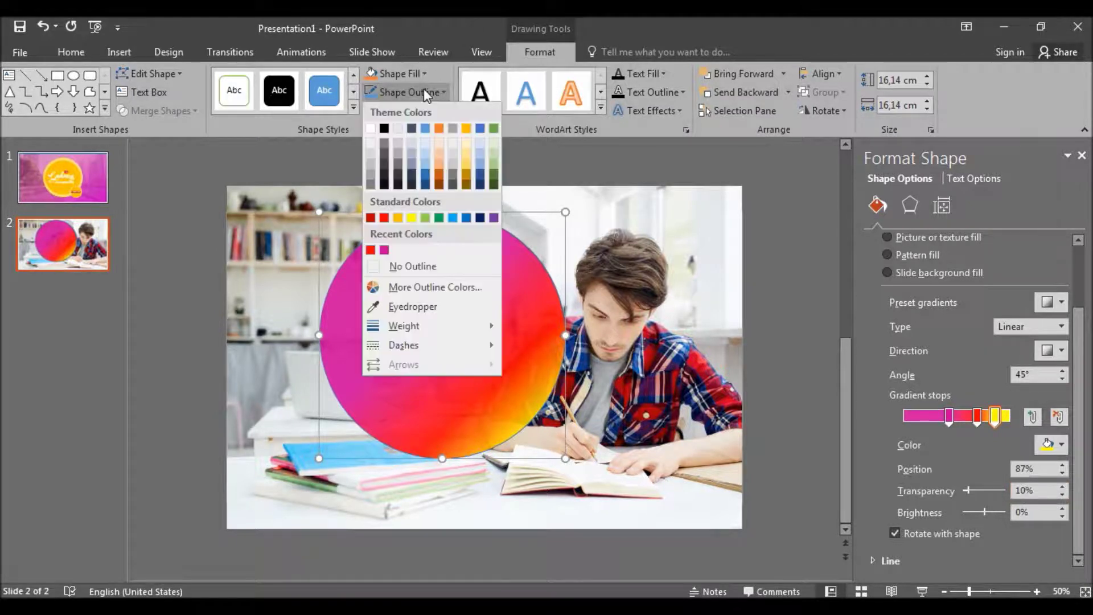
click(418, 268)
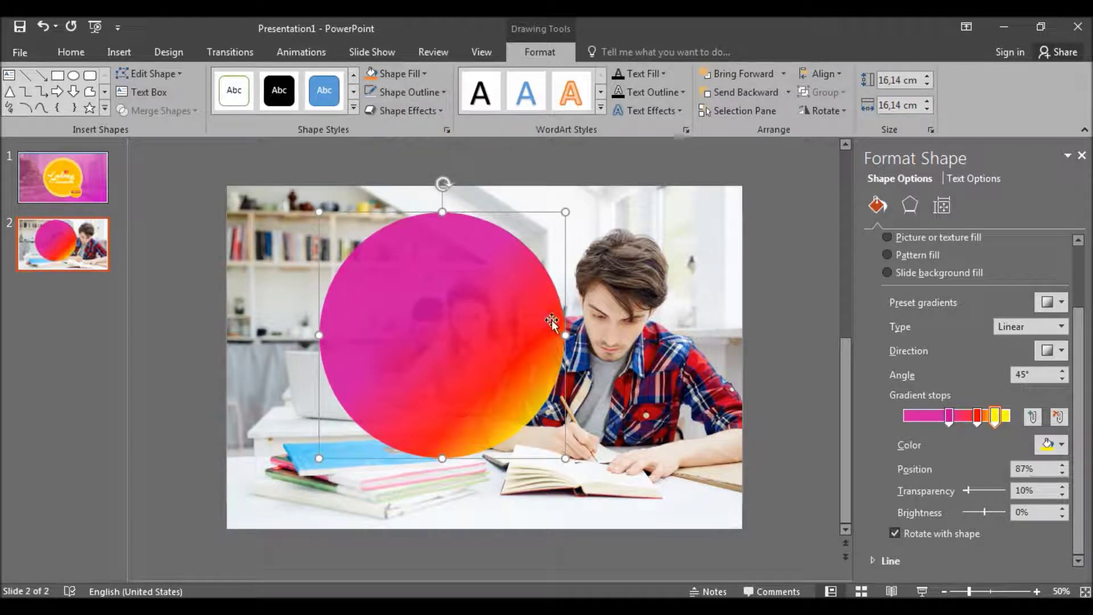
click(693, 320)
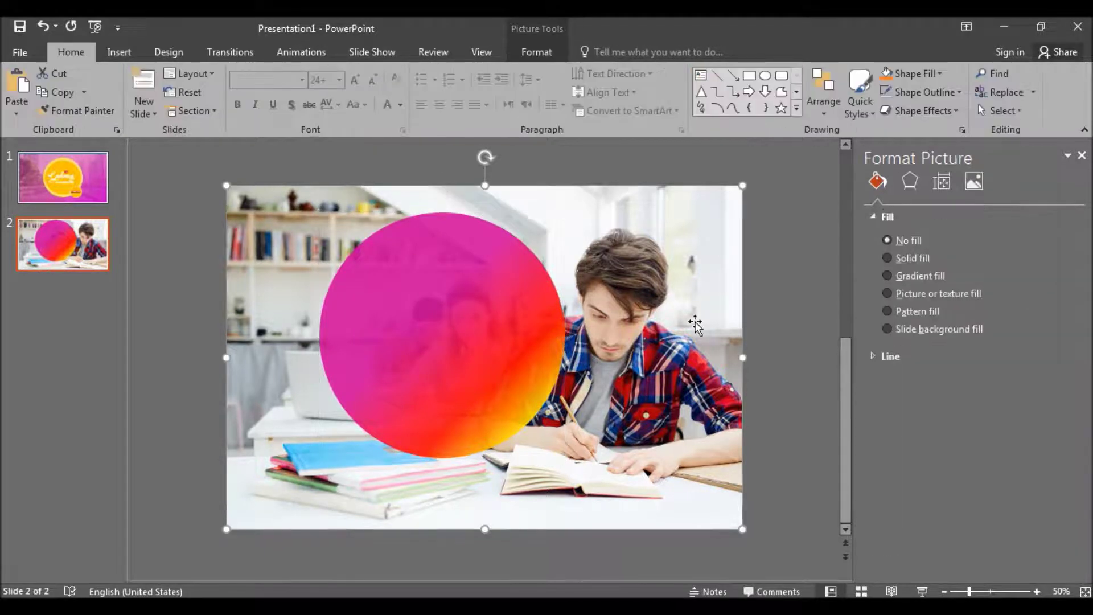
double_click(539, 339)
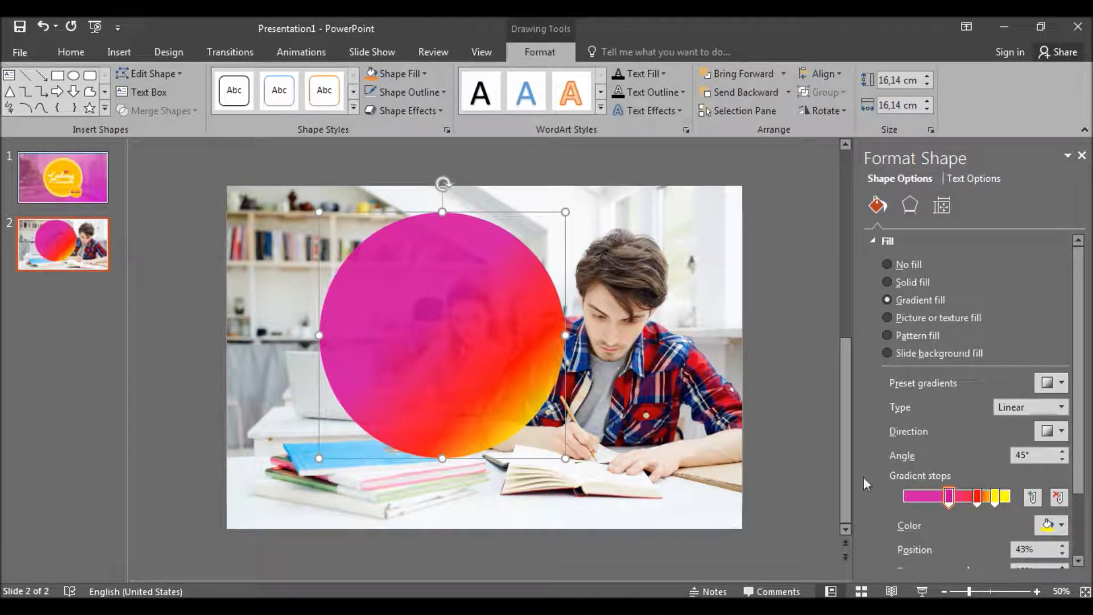
- Move the yellow stop to 95% and nudge the pink stop slightly left
drag(995, 501, 1005, 501)
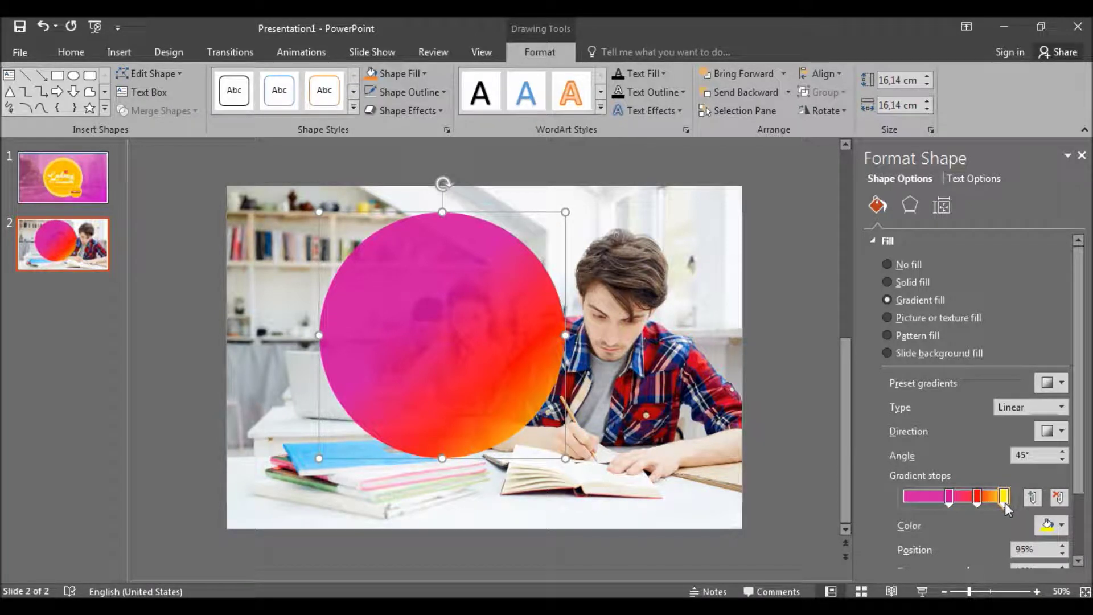
click(797, 416)
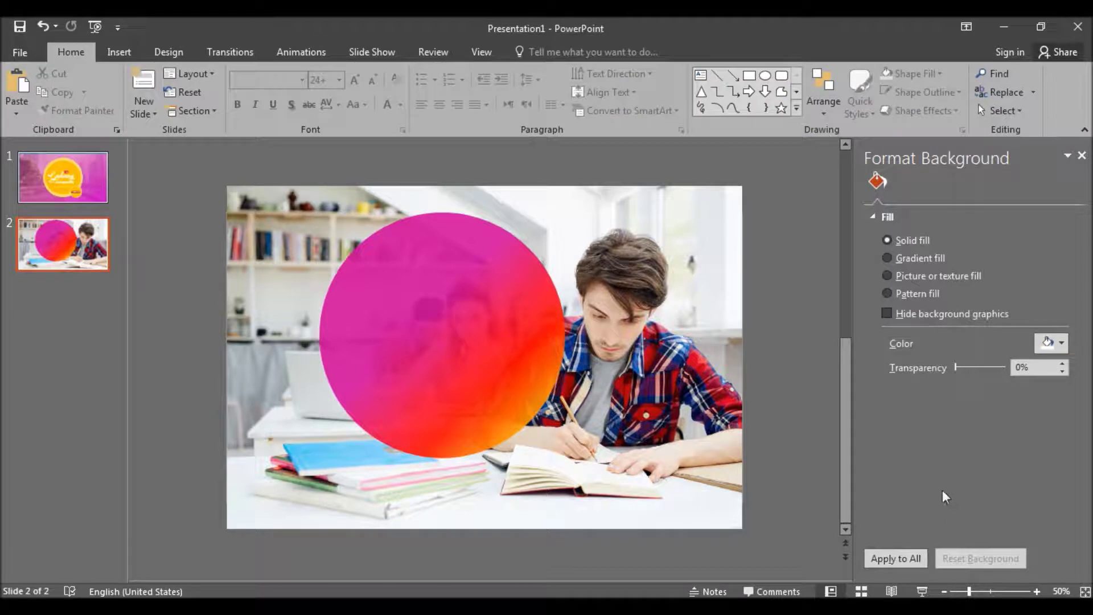
click(516, 316)
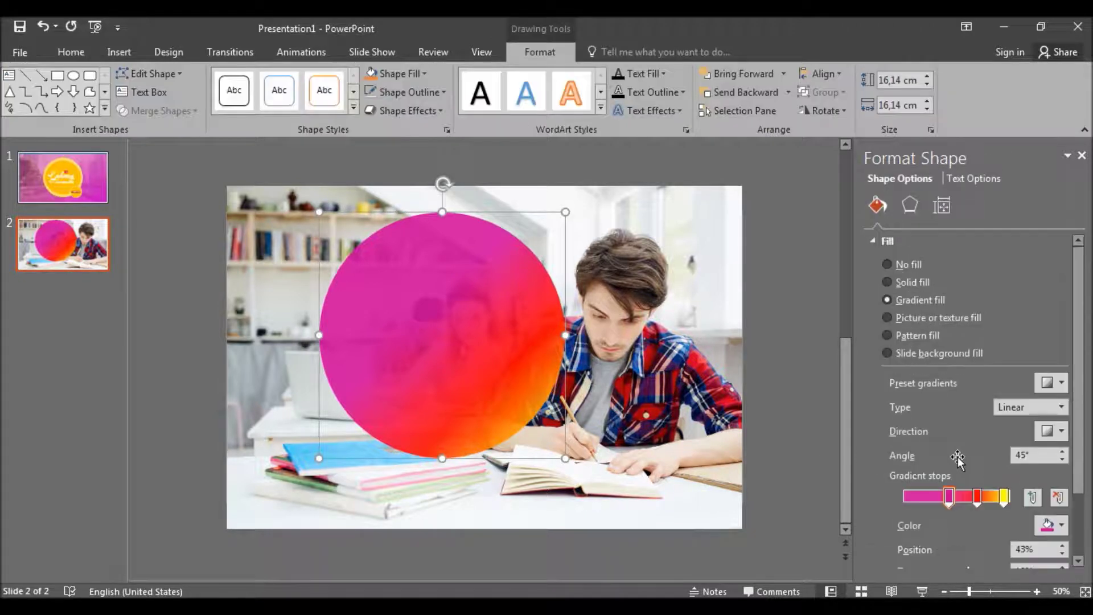
drag(949, 497, 946, 497)
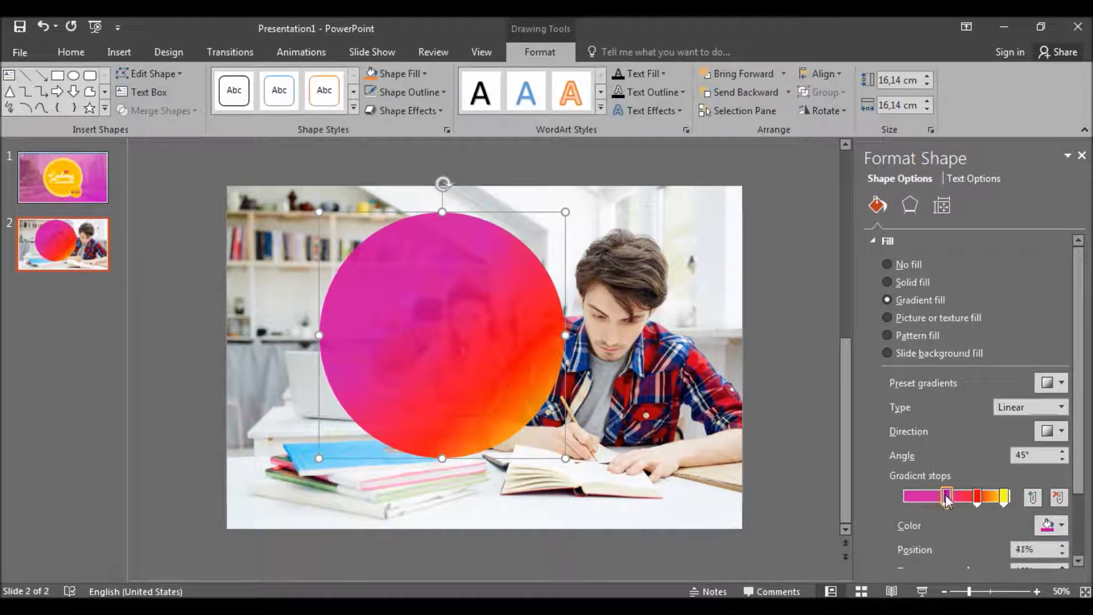
click(796, 331)
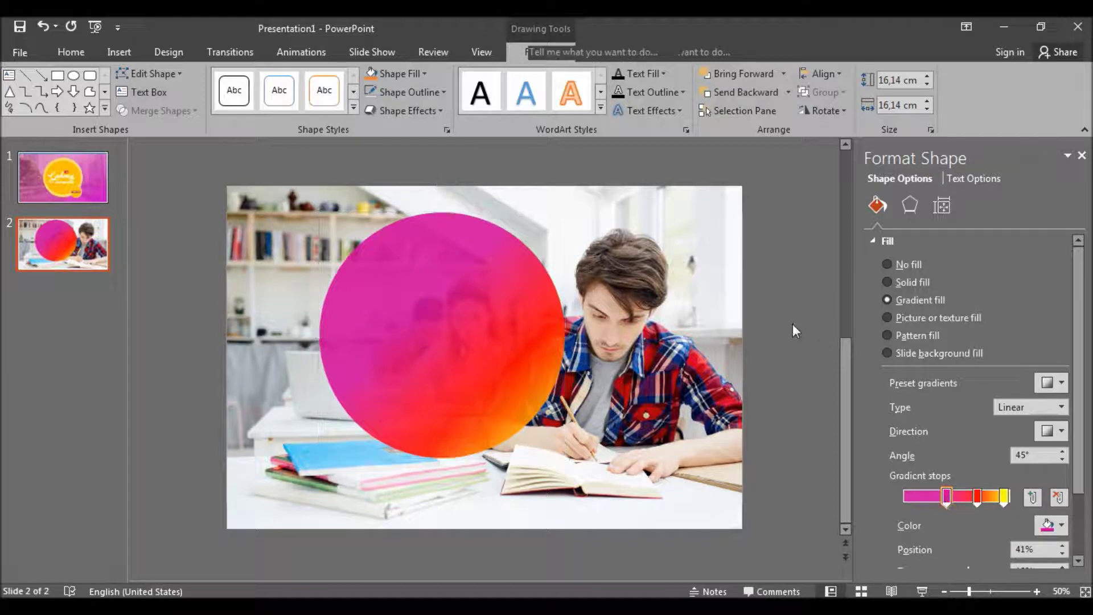
click(474, 359)
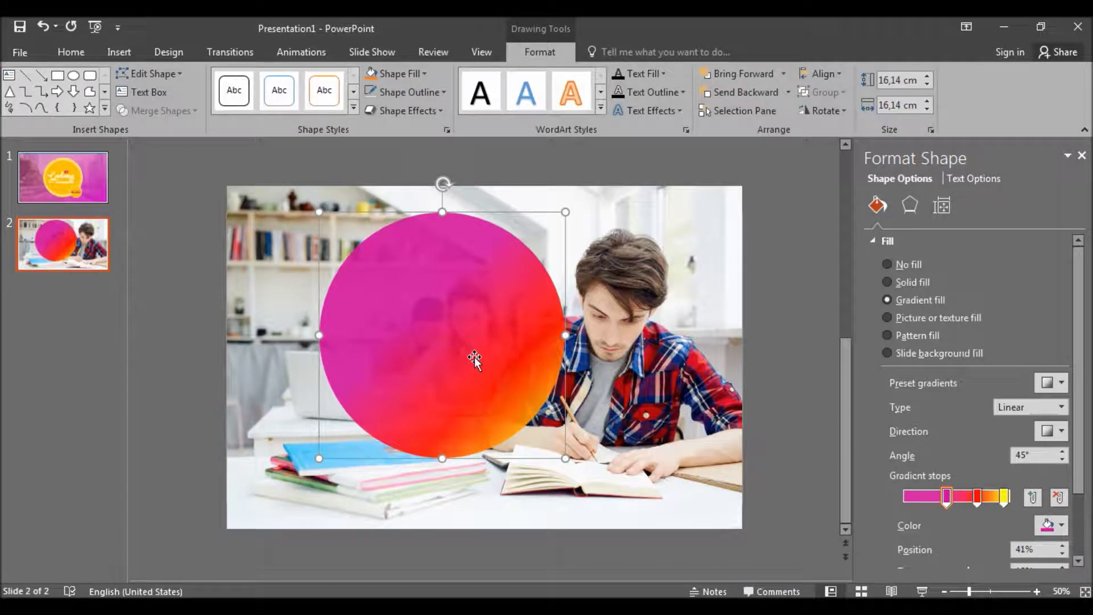
- Duplicate the circle to the right side of the slide and remove its fill
drag(476, 364, 433, 329)
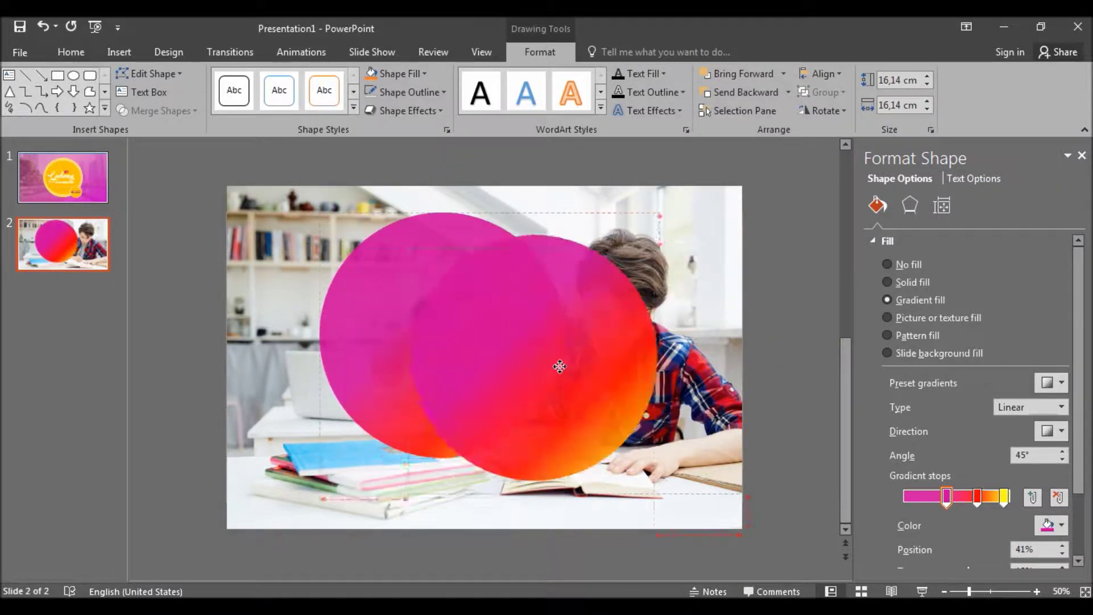
drag(432, 330, 640, 359)
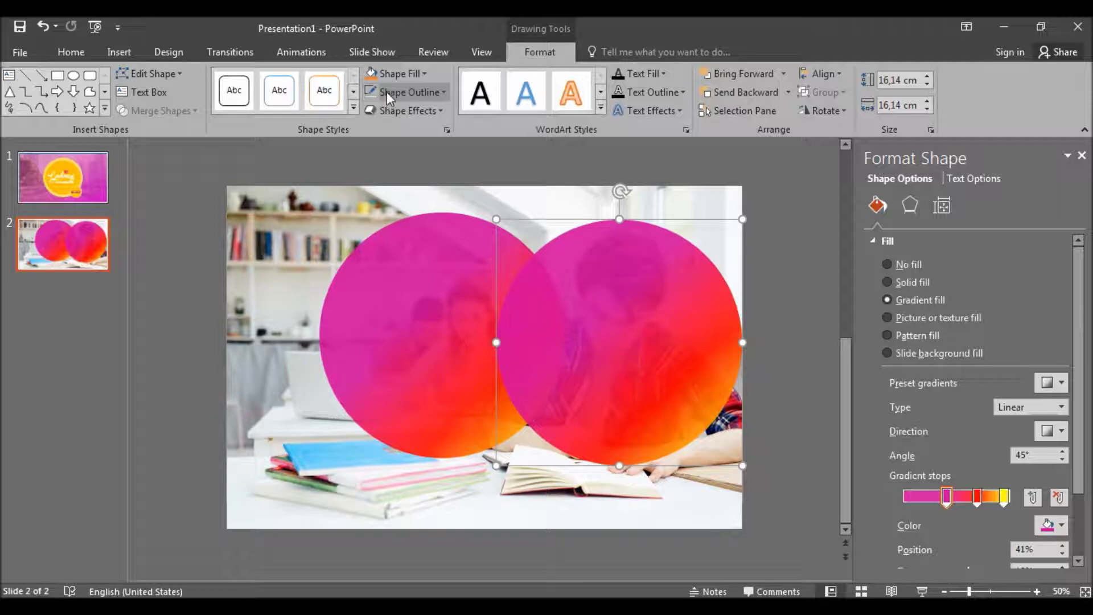
click(399, 74)
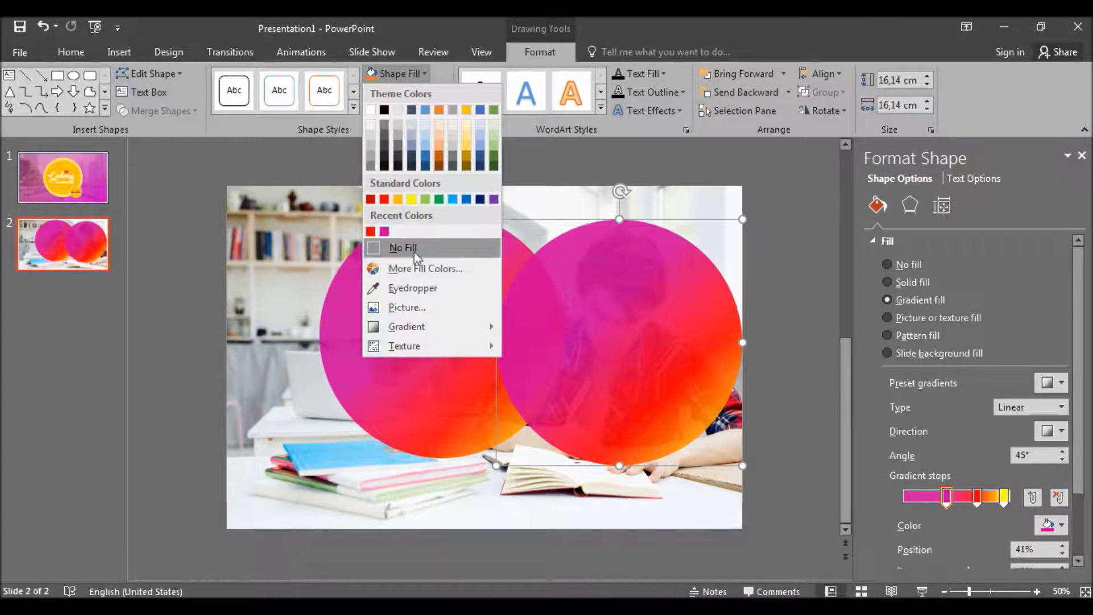
click(414, 248)
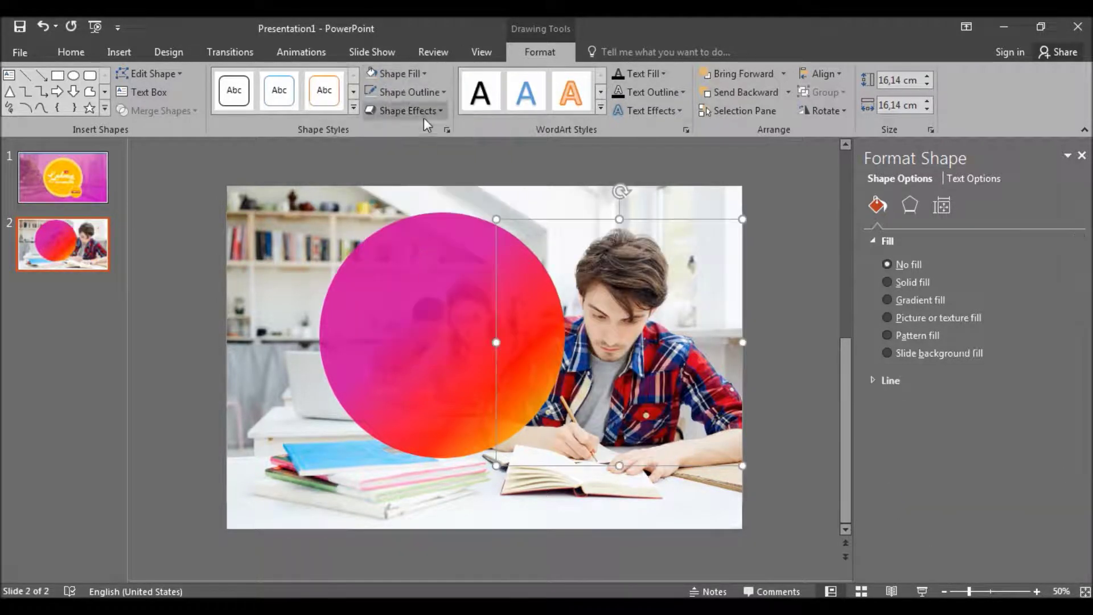
- Give the copied circle a white 3 pt round-dot outline
click(416, 97)
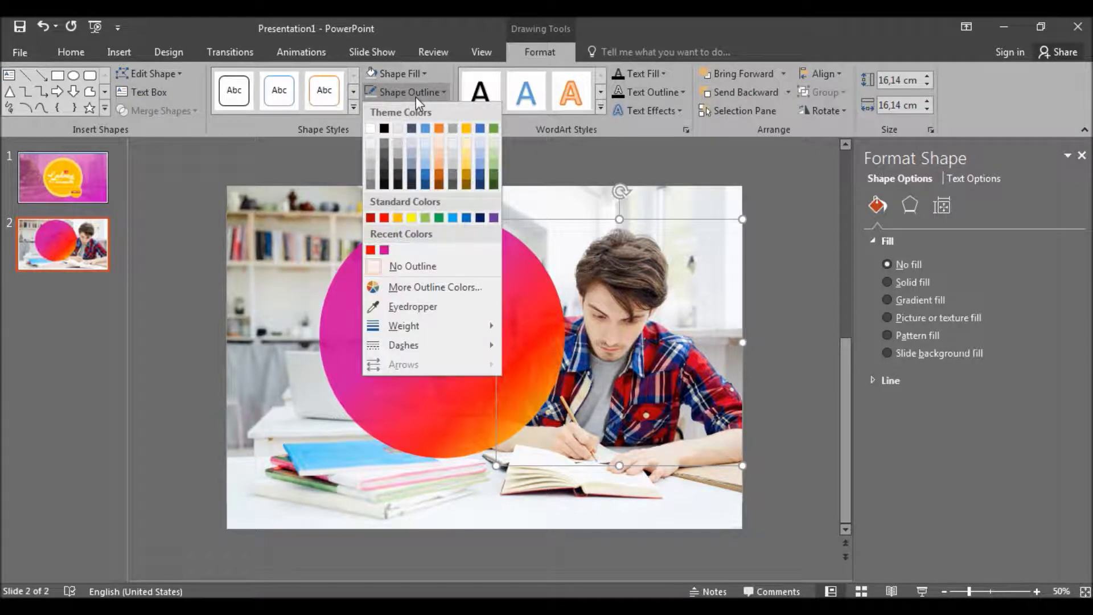
click(370, 128)
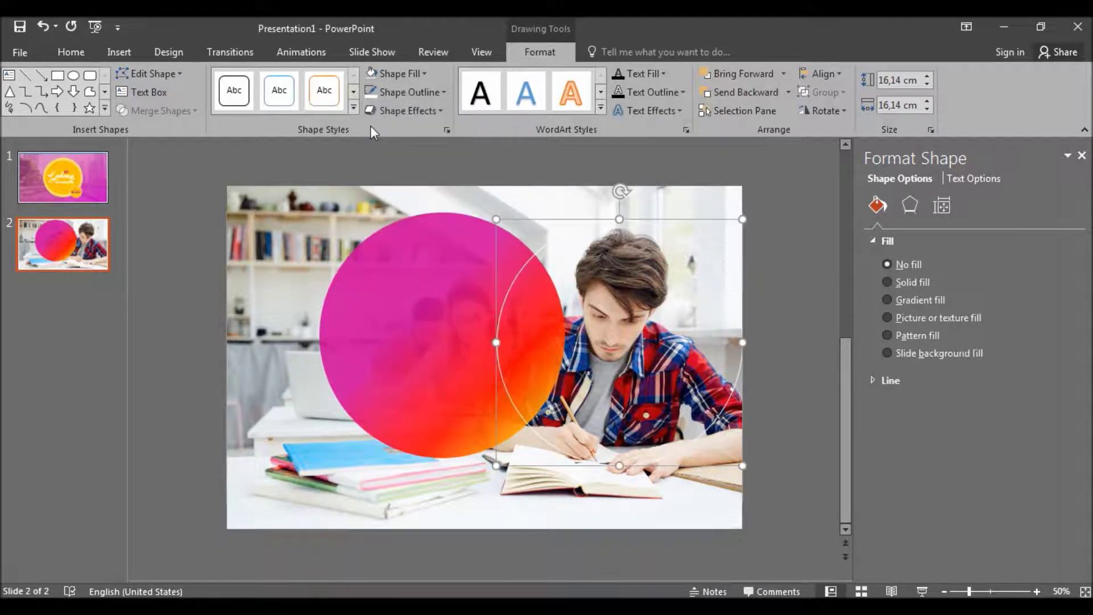
click(408, 93)
mouse_move(404, 326)
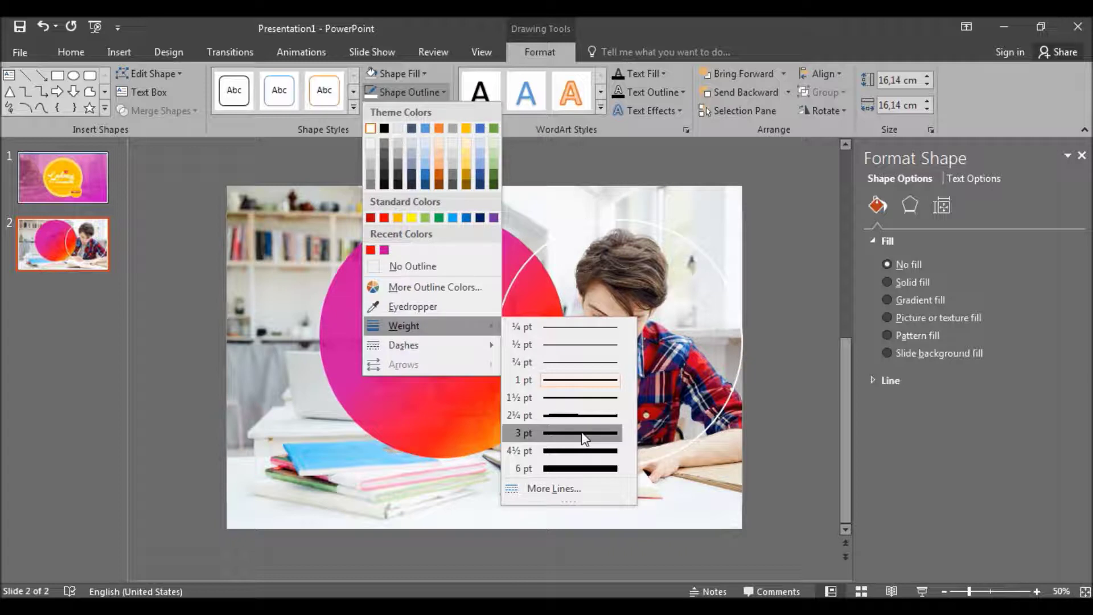
click(585, 438)
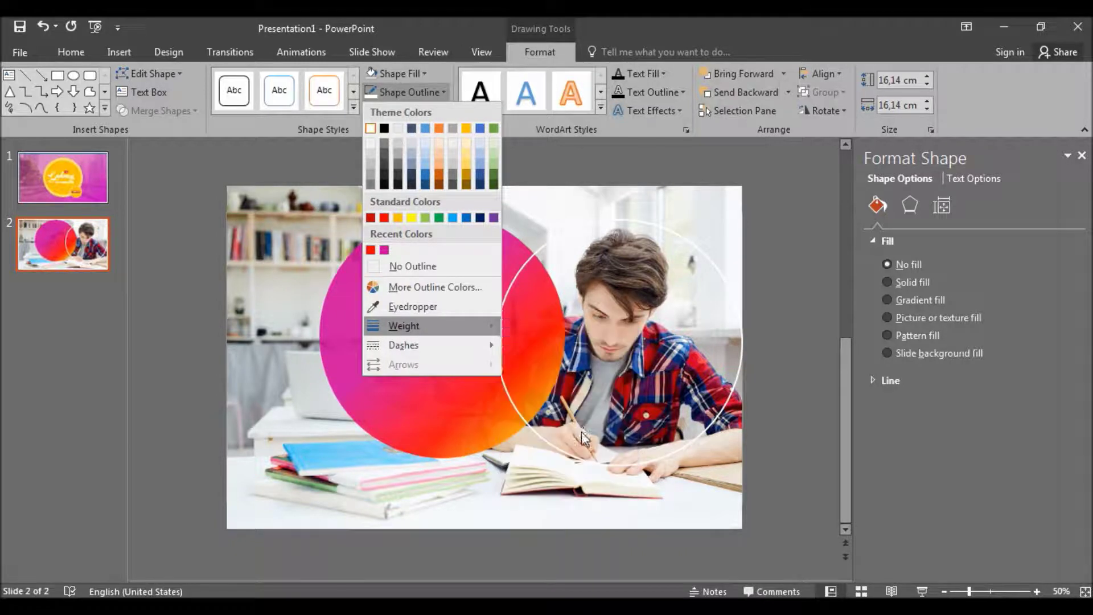
click(406, 92)
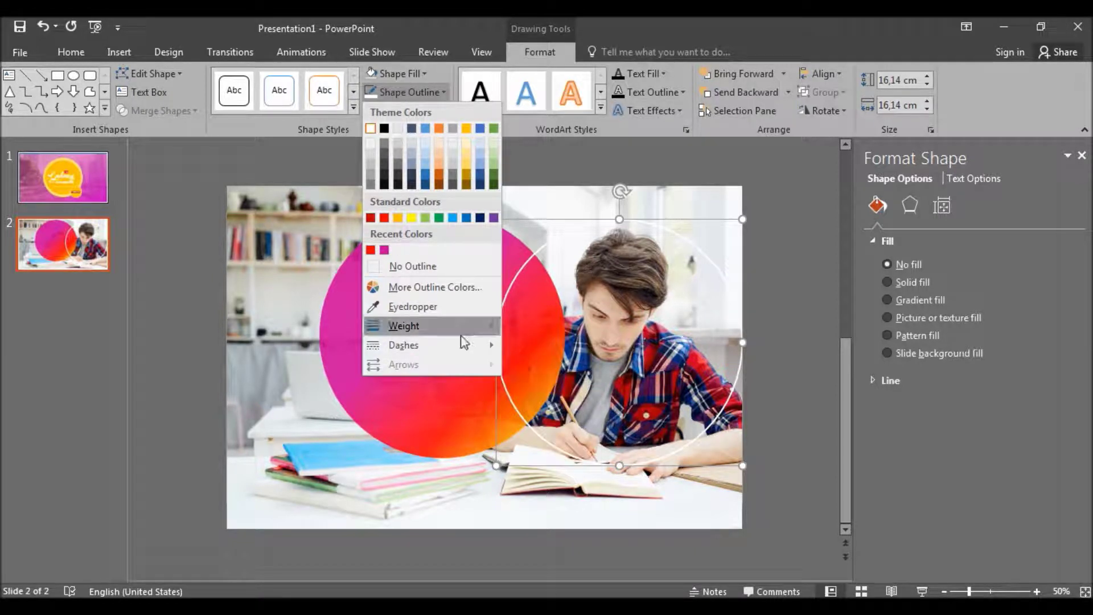
mouse_move(403, 346)
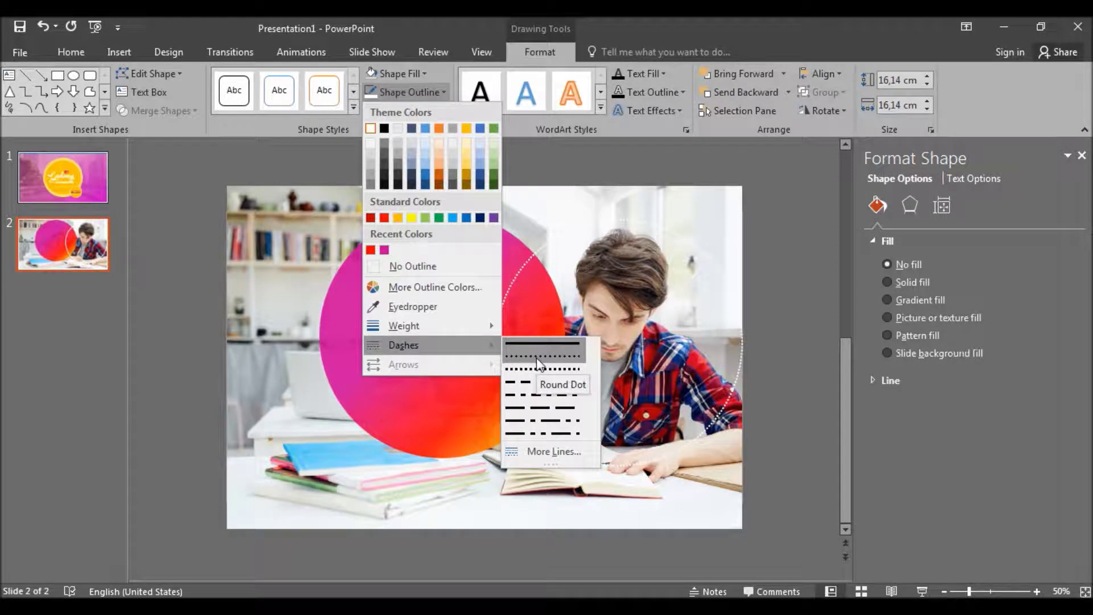
click(537, 358)
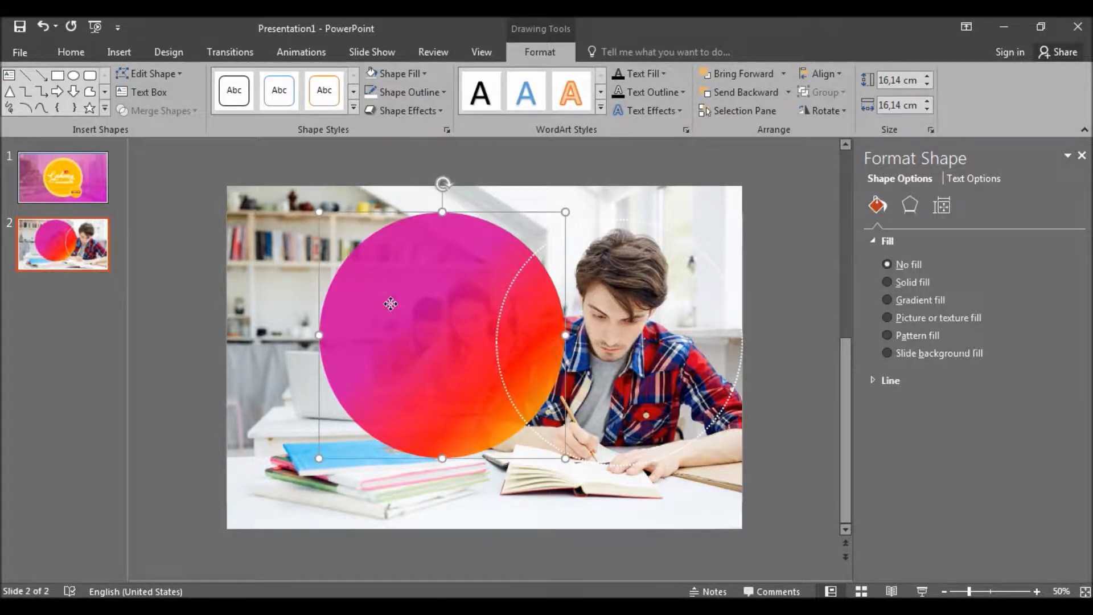
- Move the dotted ring over the gradient circle and shrink it to 14,87 × 14,87 cm
drag(504, 309, 354, 296)
key(ctrl+z)
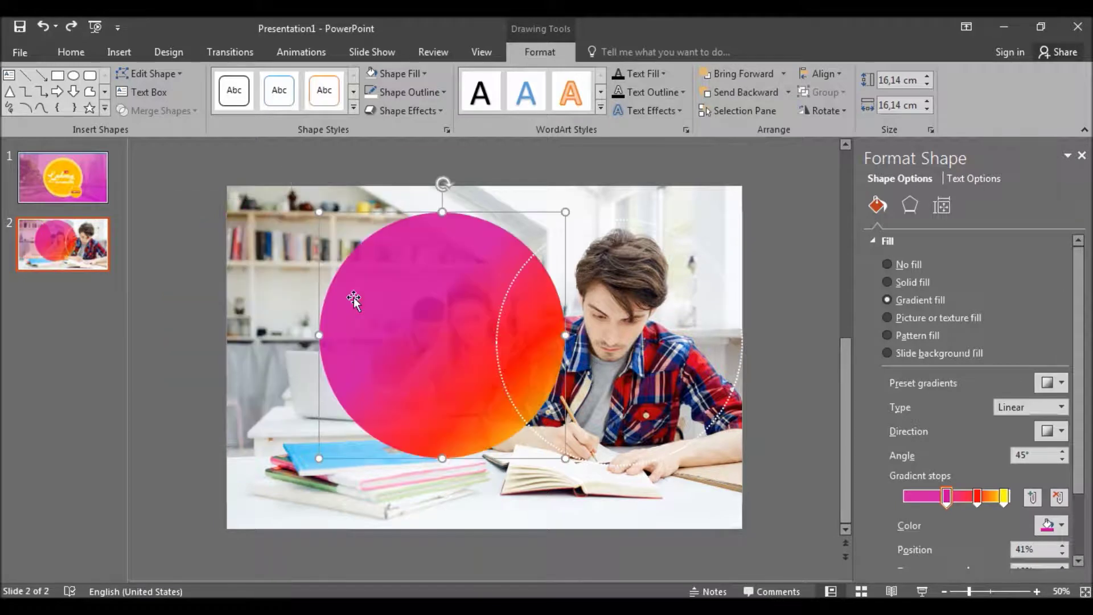
click(697, 238)
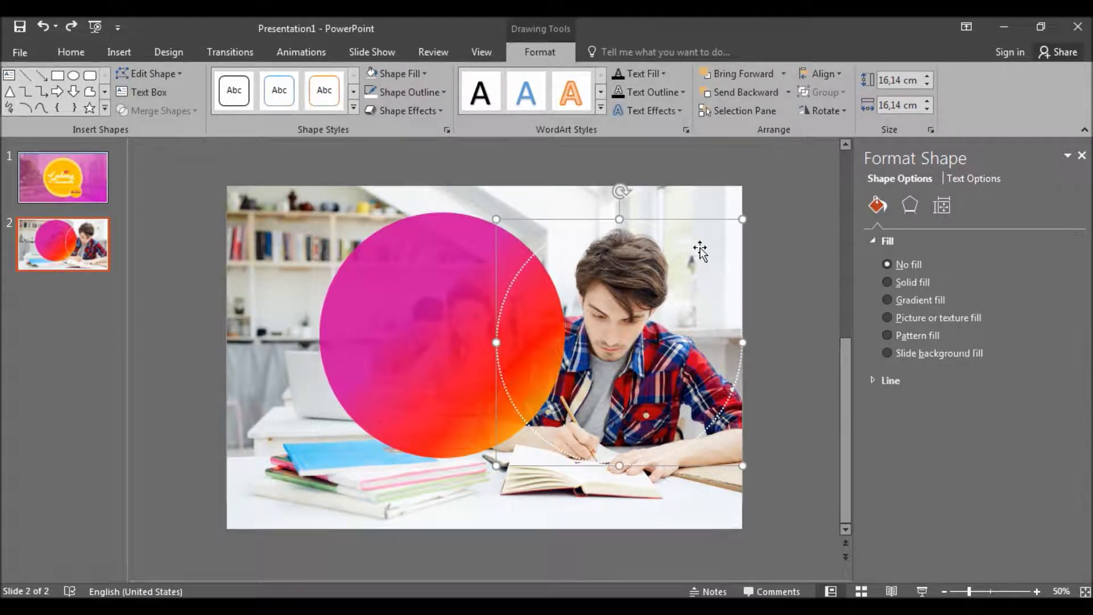
drag(690, 220, 512, 224)
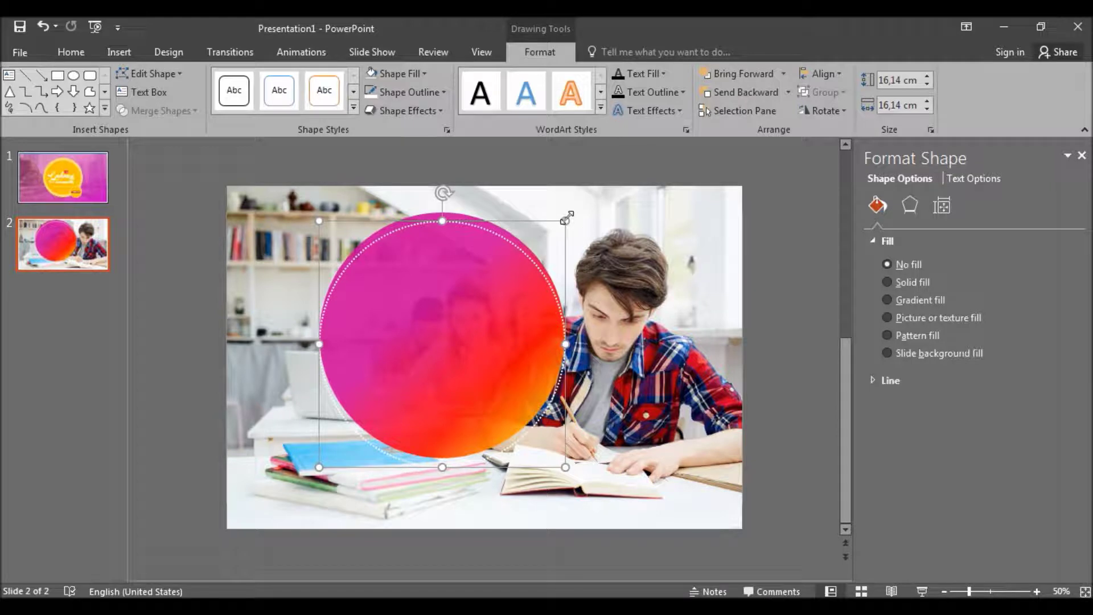
mouse_move(566, 217)
mouse_down()
mouse_move(541, 230)
mouse_move(505, 220)
mouse_up()
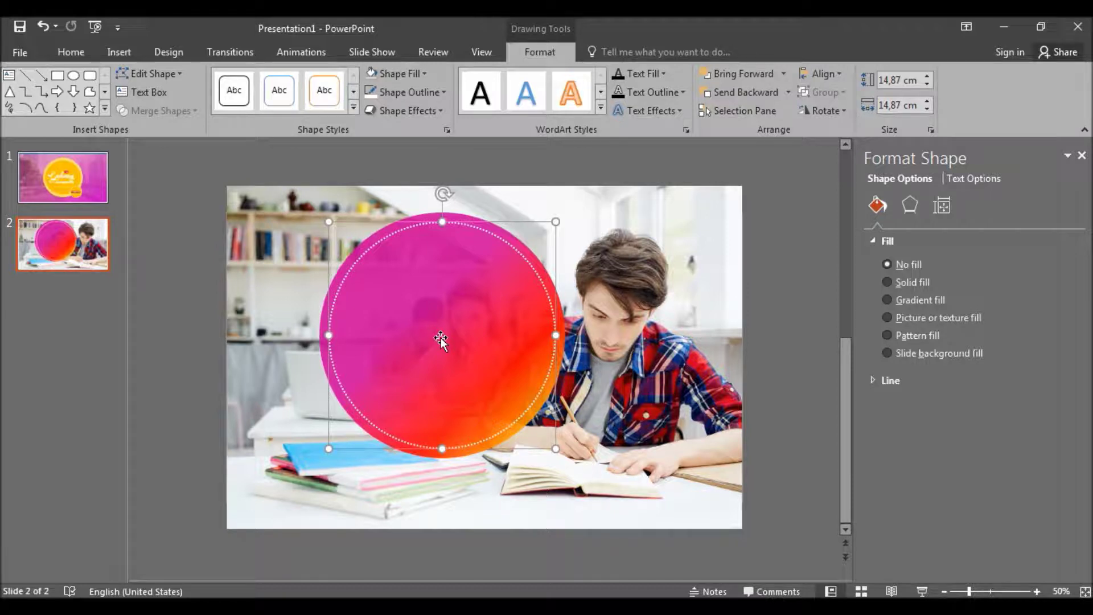
click(118, 52)
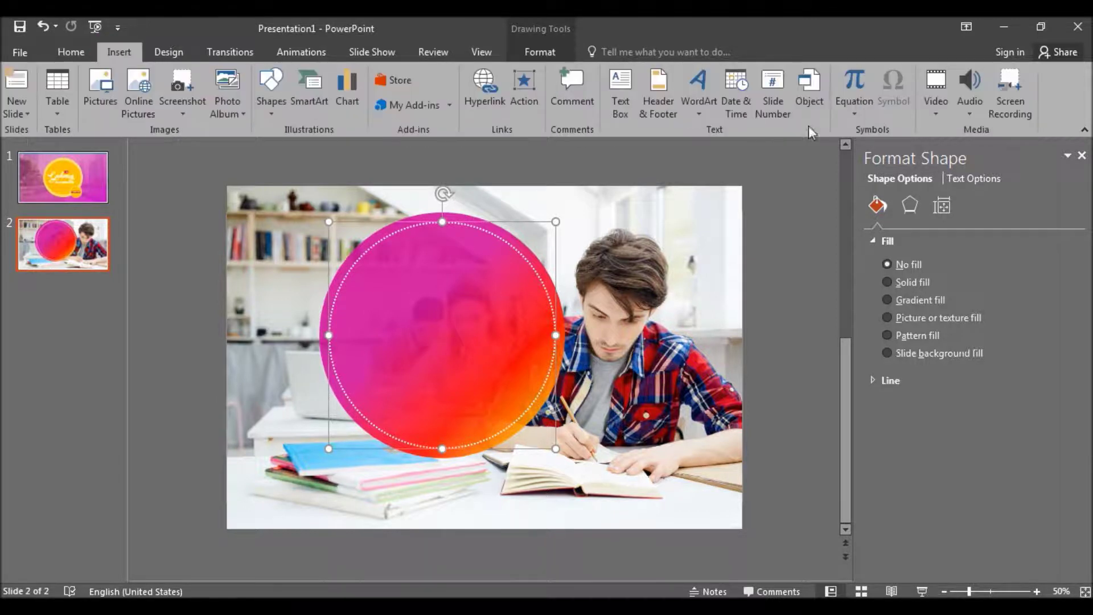
- Draw a text box on the circle and type the quote 'Sekali menyerah terhadap impian… terus wujudkan mimpimu'
click(625, 109)
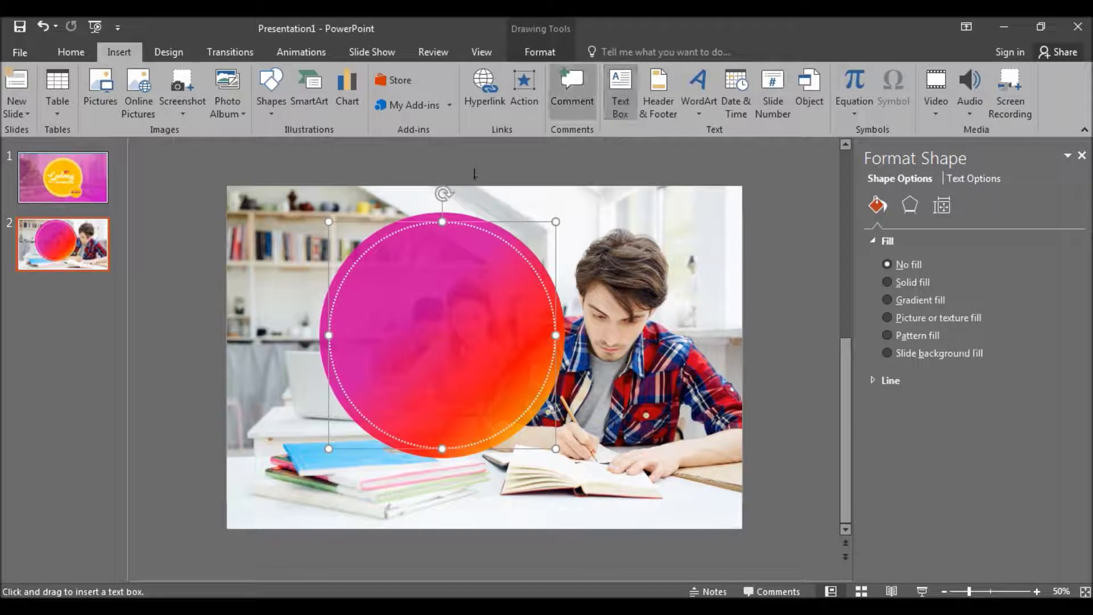
drag(381, 250, 508, 382)
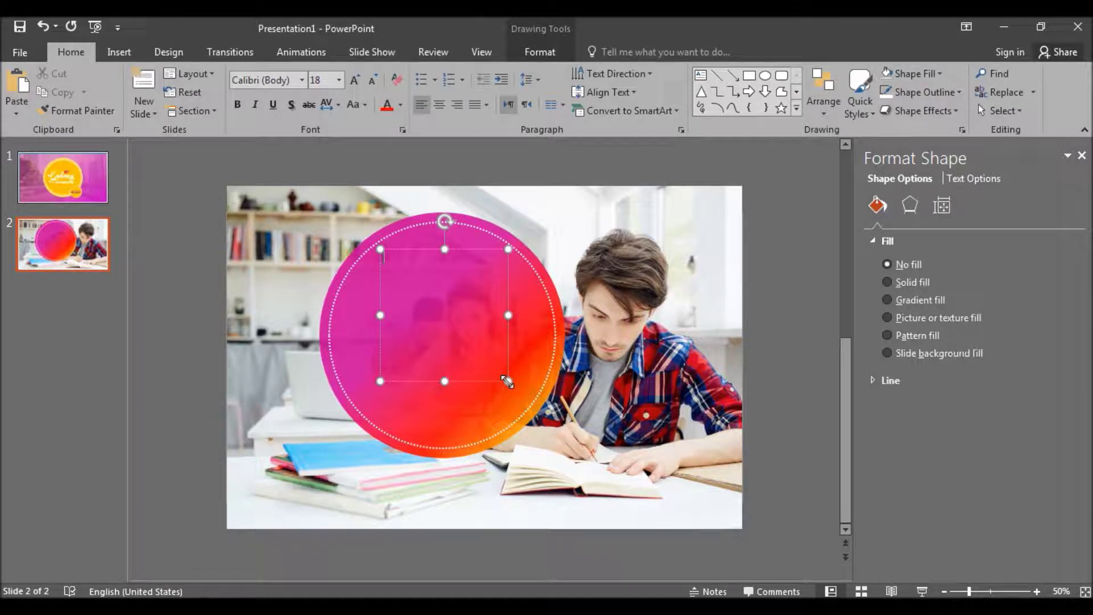
text(Sekali)
key(BackSpace)
key(BackSpace)
key(BackSpace)
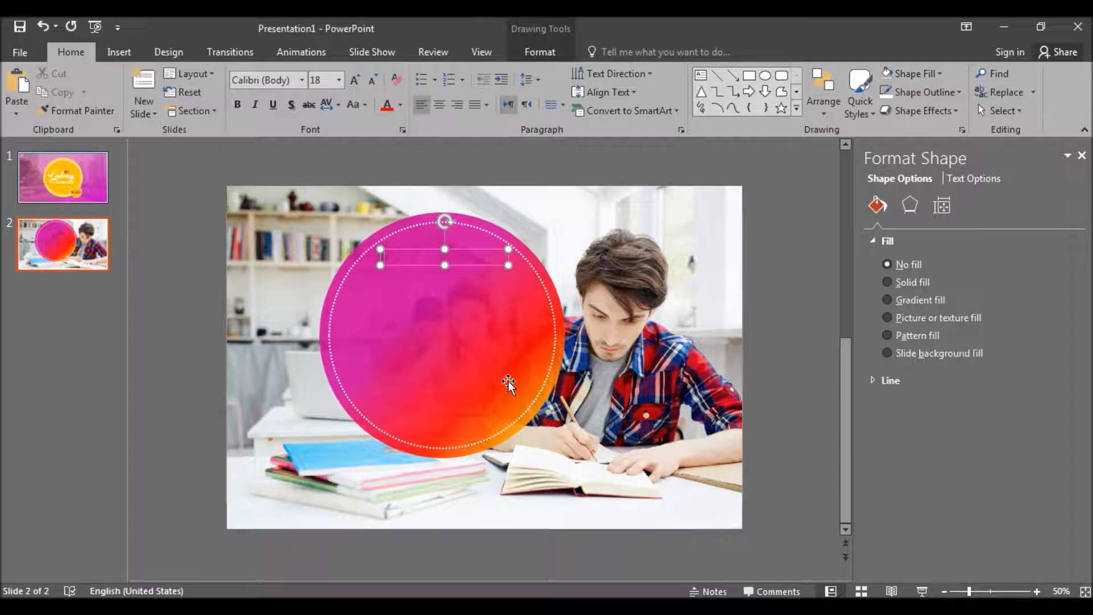
text(Sekali menyerah terhadap impian)
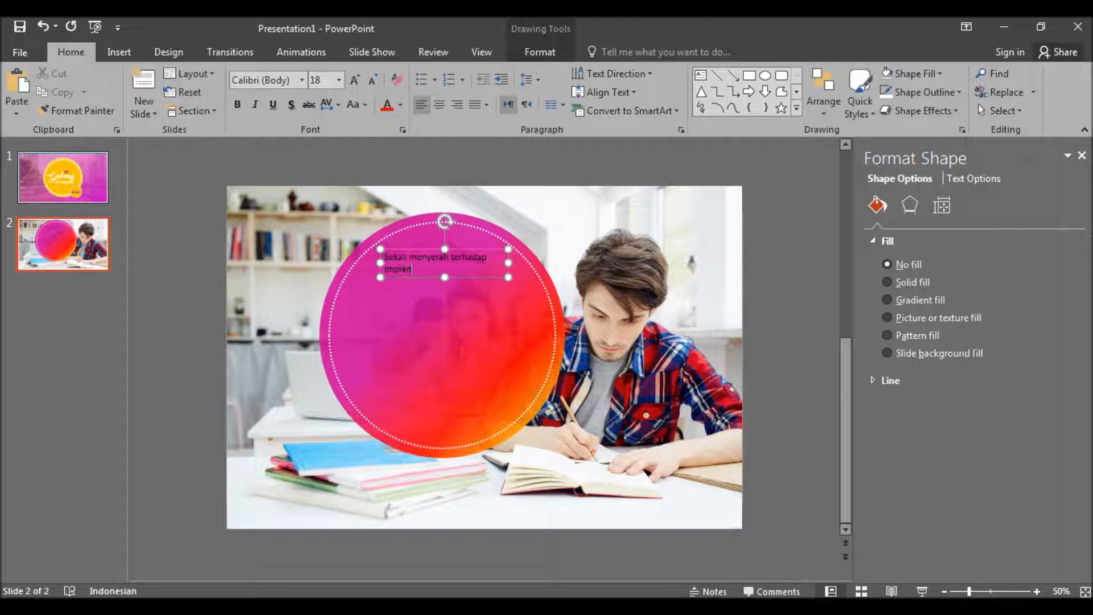
text(, selanjutnya ajaan menjadi le)
key(BackSpace)
key(BackSpace)
text(kep)
key(BackSpace)
text(biasaa)
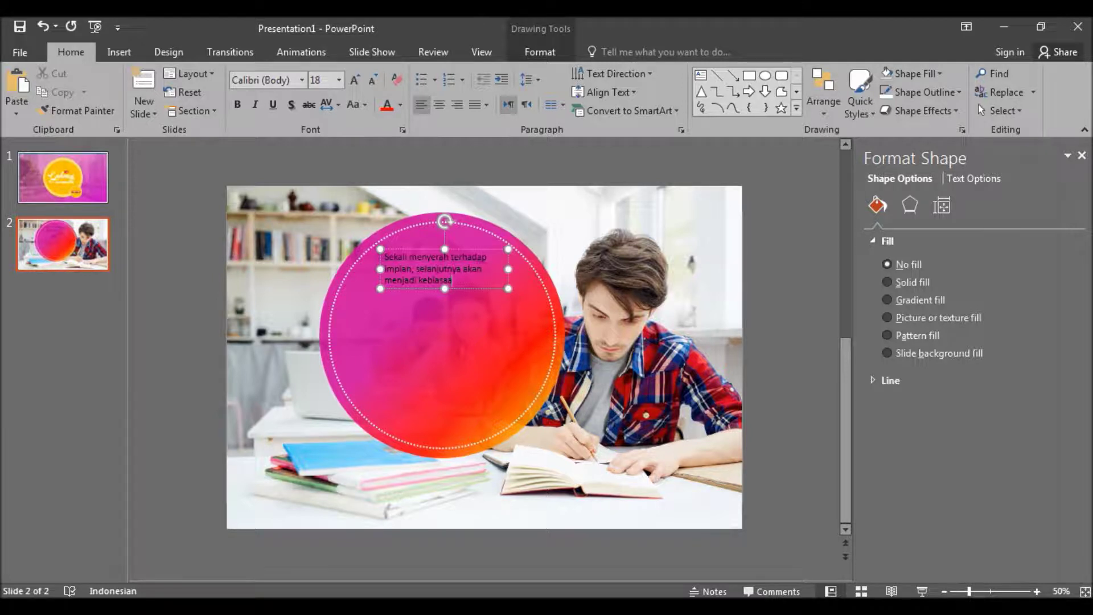
text(n. Maka)
text( apa)
key(Return)
text(pun yang terjadi)
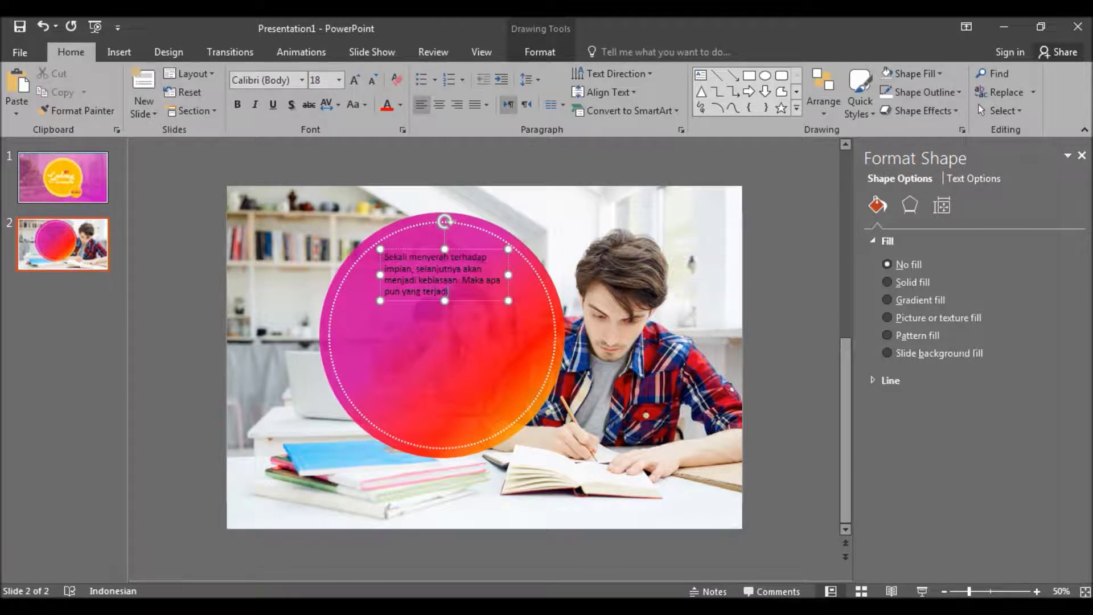
text(, terus)
text( wujud)
text(kan mimpimu)
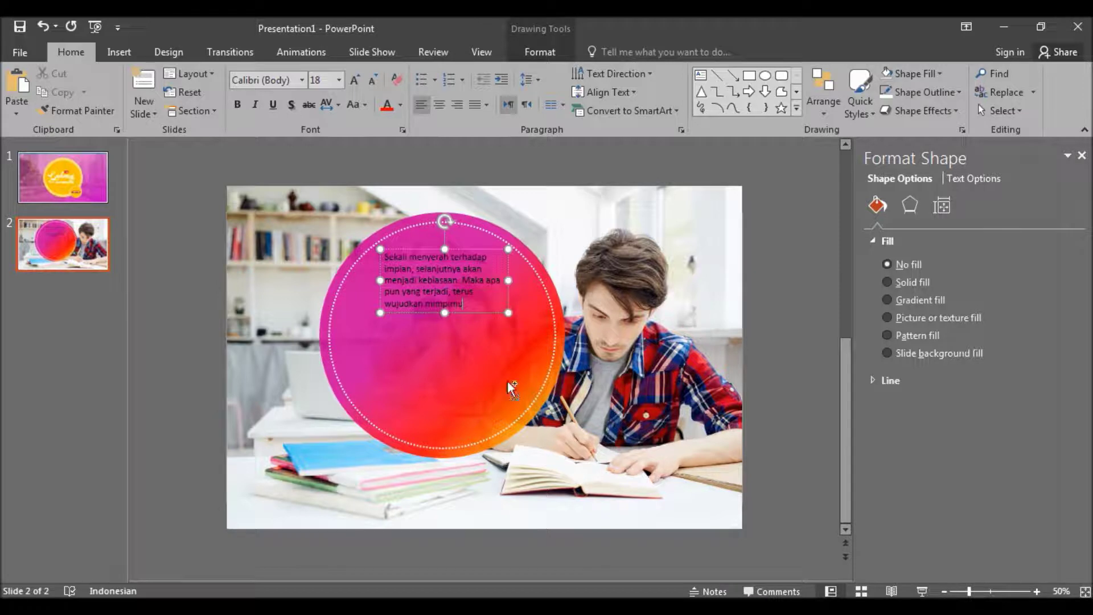
key(ctrl+a)
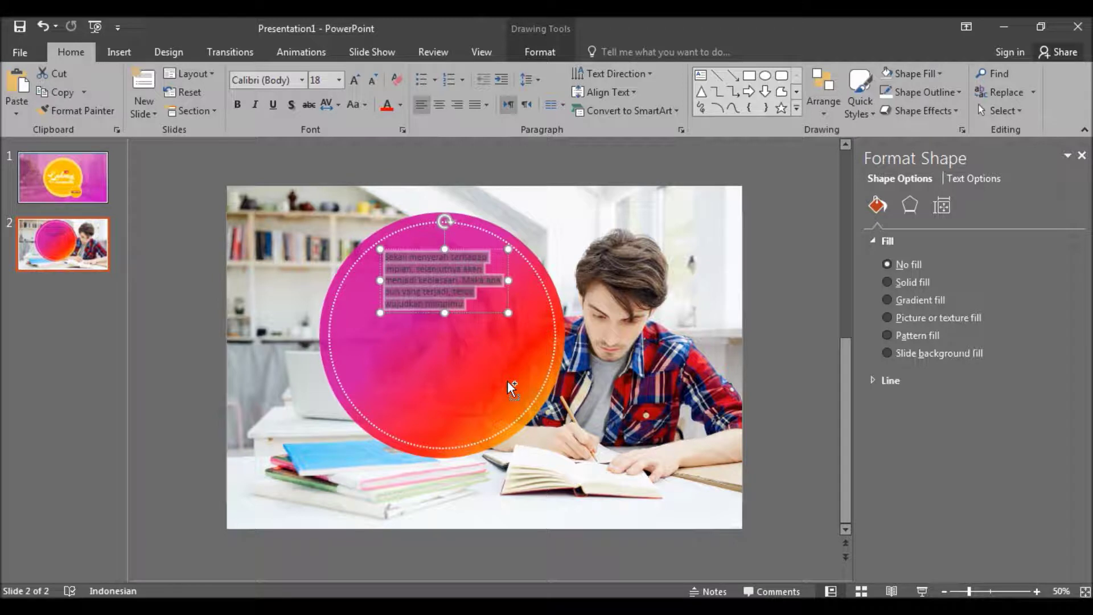
- Make the quote centred, white Cambria text at 24 pt
key(ctrl+e)
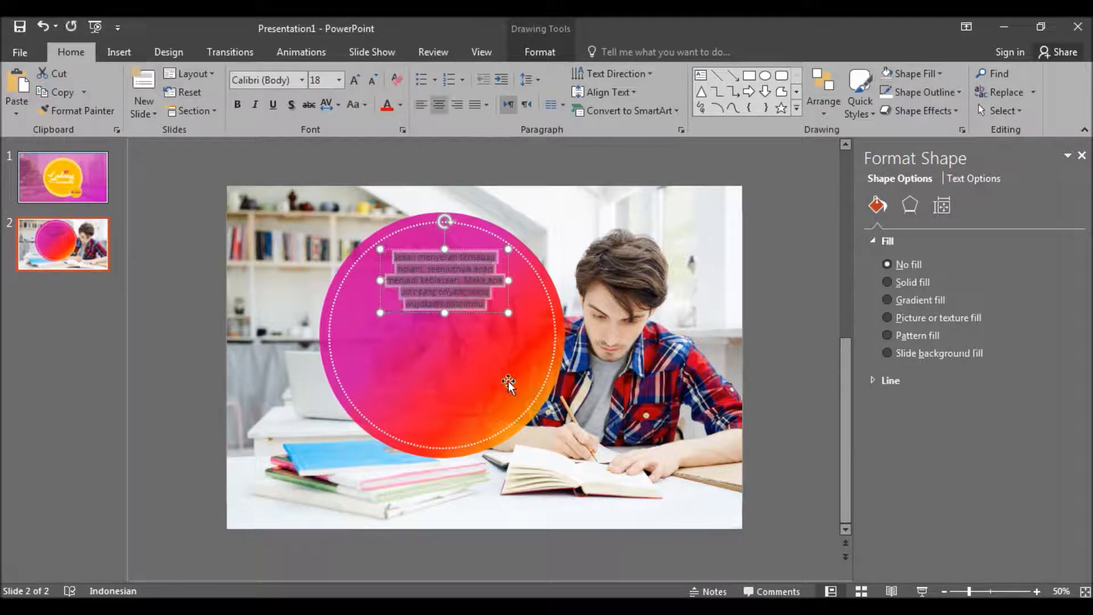
click(401, 104)
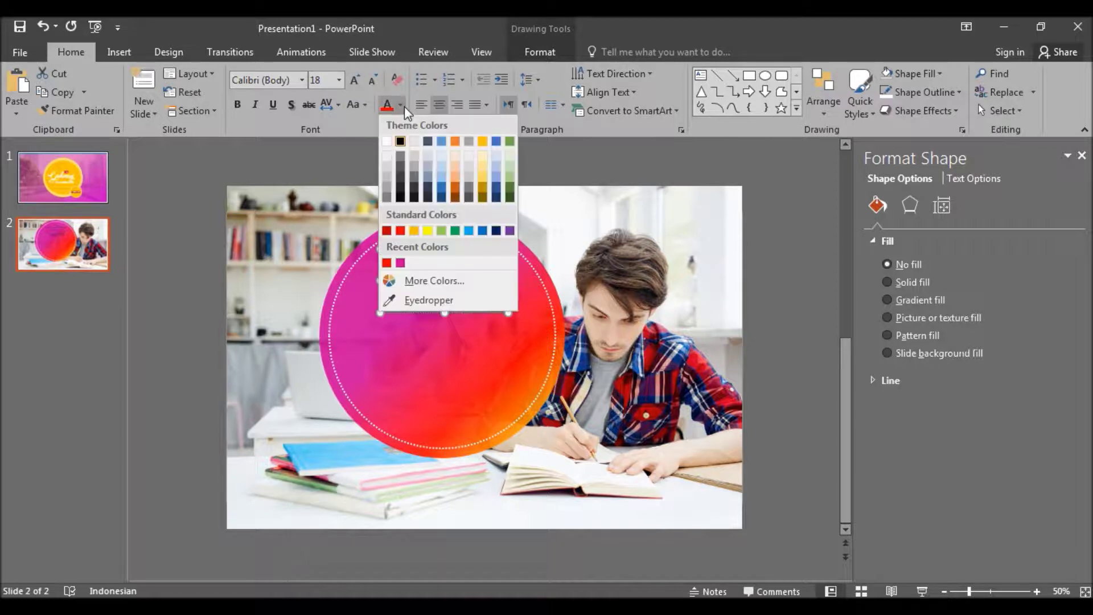
click(391, 144)
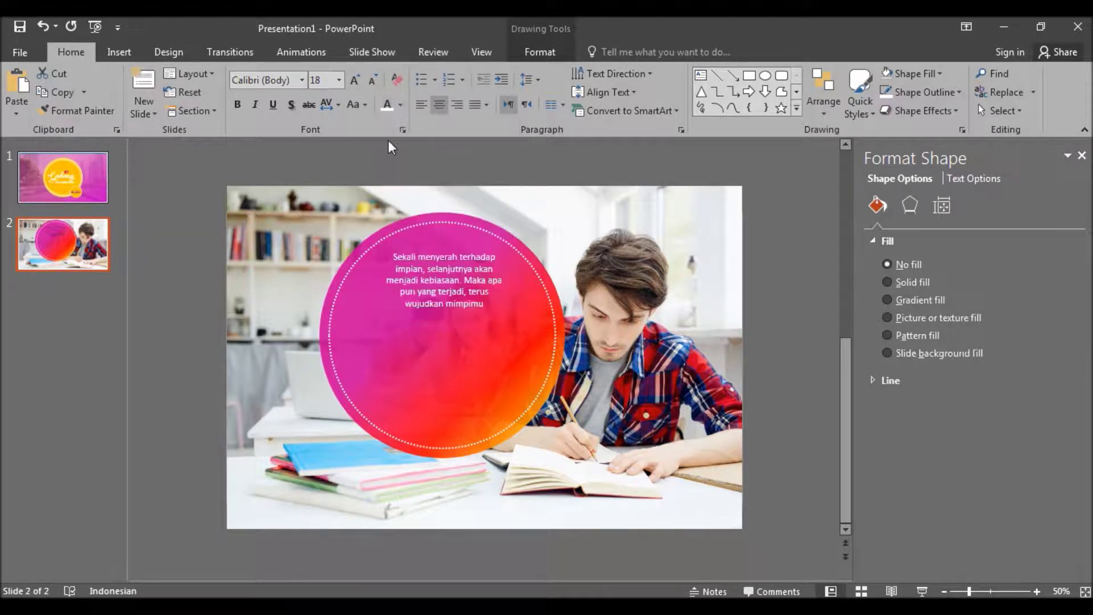
click(352, 82)
click(350, 82)
click(351, 82)
click(351, 82)
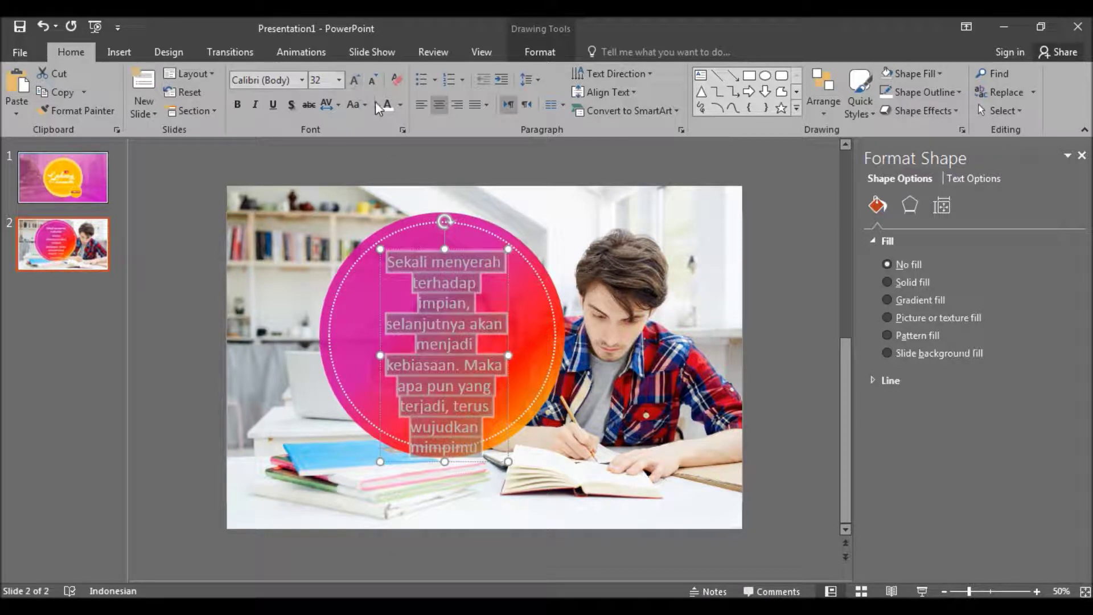
click(372, 80)
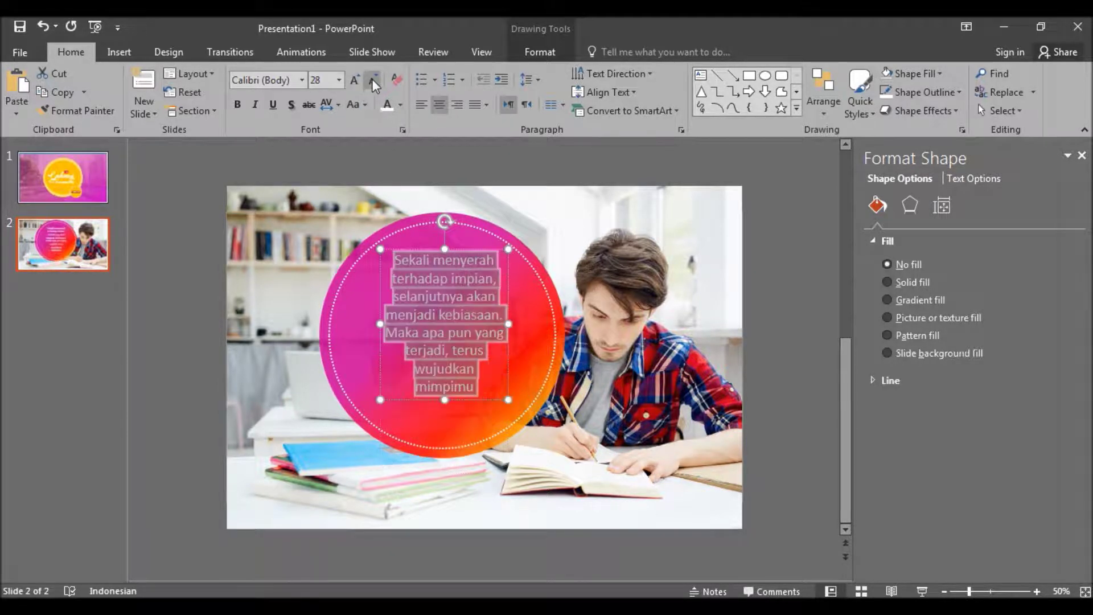
click(267, 79)
text(Cambria)
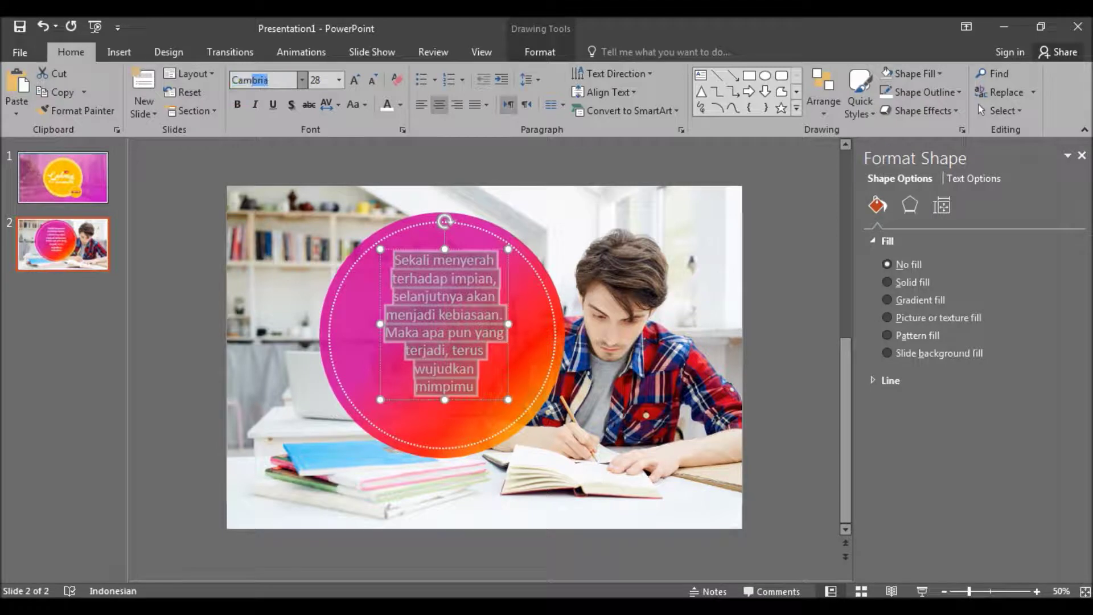
key(Return)
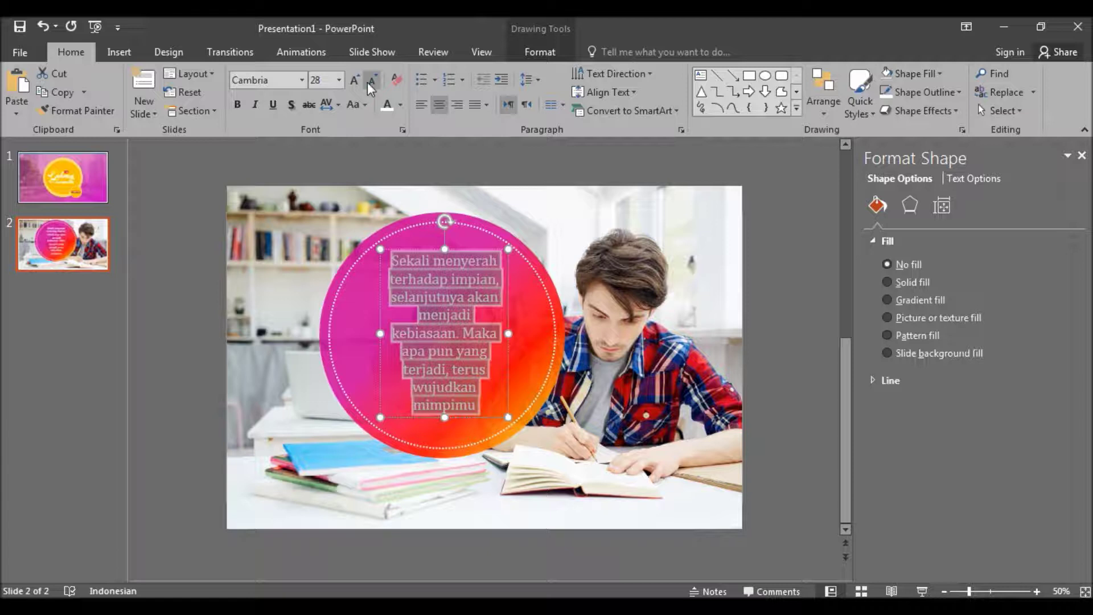
click(368, 83)
- Widen the quote box on both sides, move it down in the circle, and add an opening quotation mark
drag(381, 300, 348, 300)
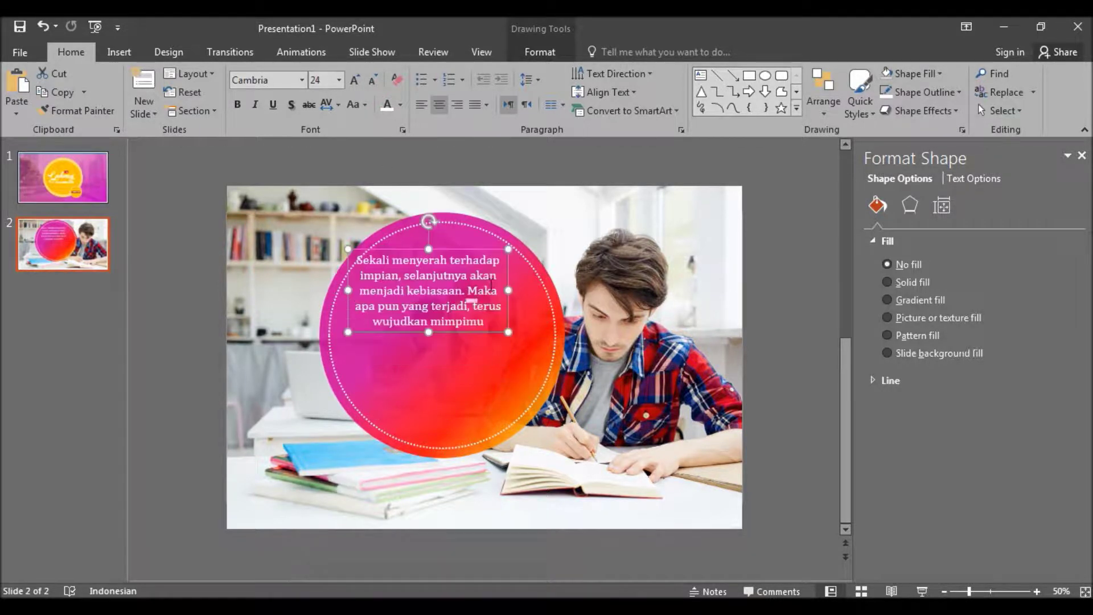
drag(508, 291, 531, 292)
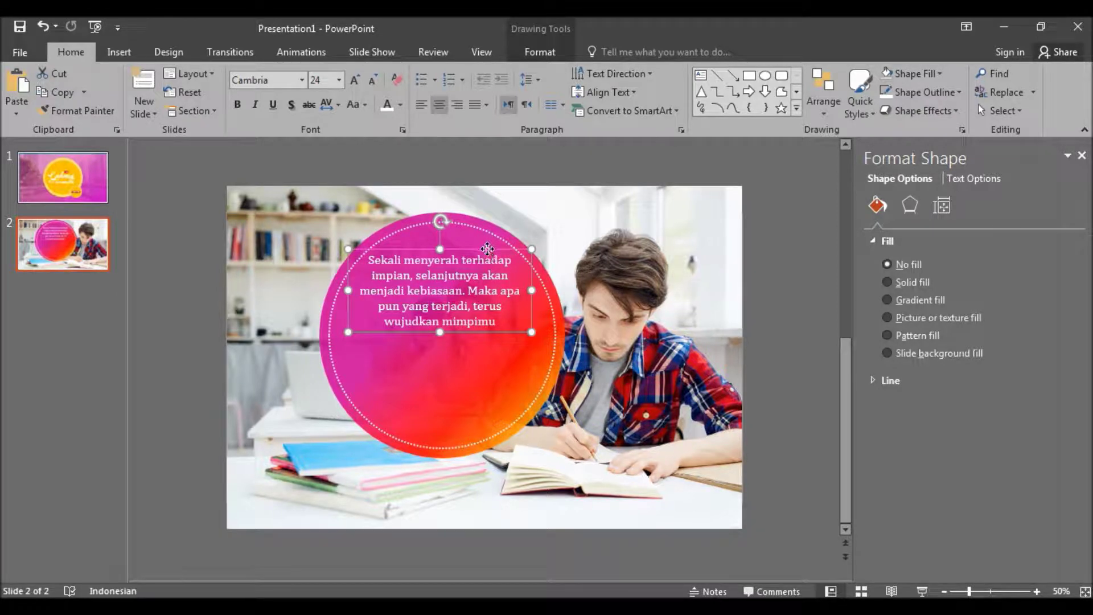
drag(487, 249, 492, 262)
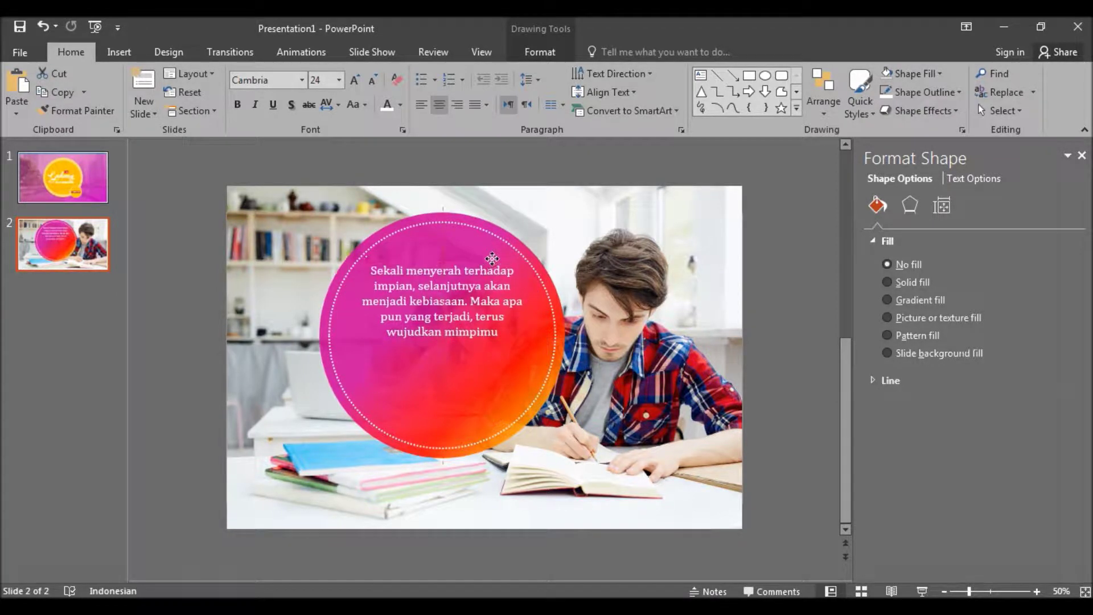
click(373, 276)
text(")
key(ctrl+End)
key(BackSpace)
- End the quote with '."' and draw a text box beneath it containing 'Gudang PowerPoin'
text(.")
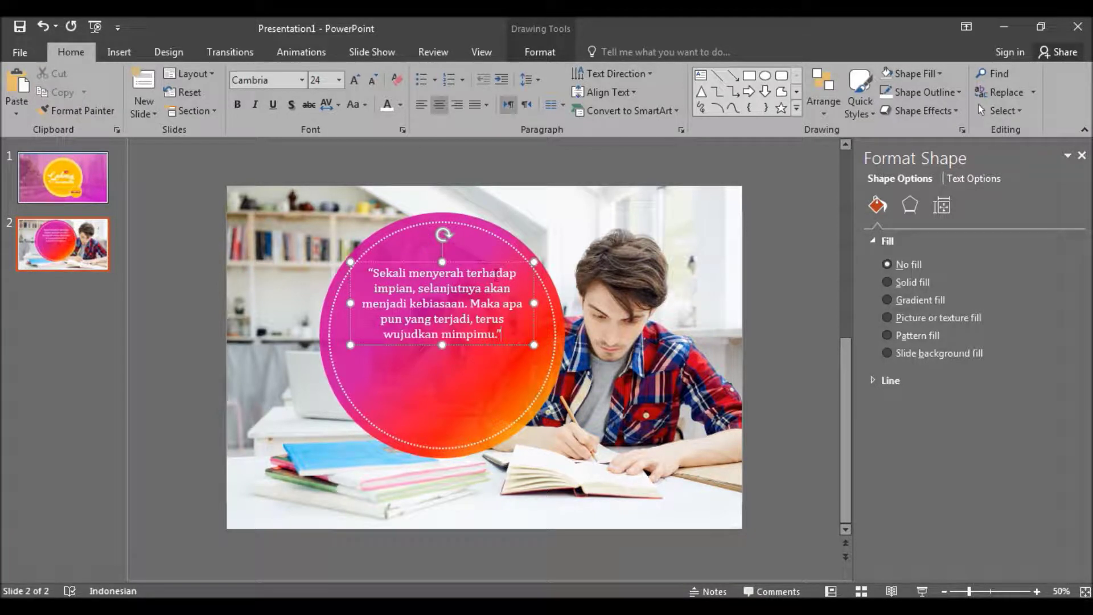
key(Escape)
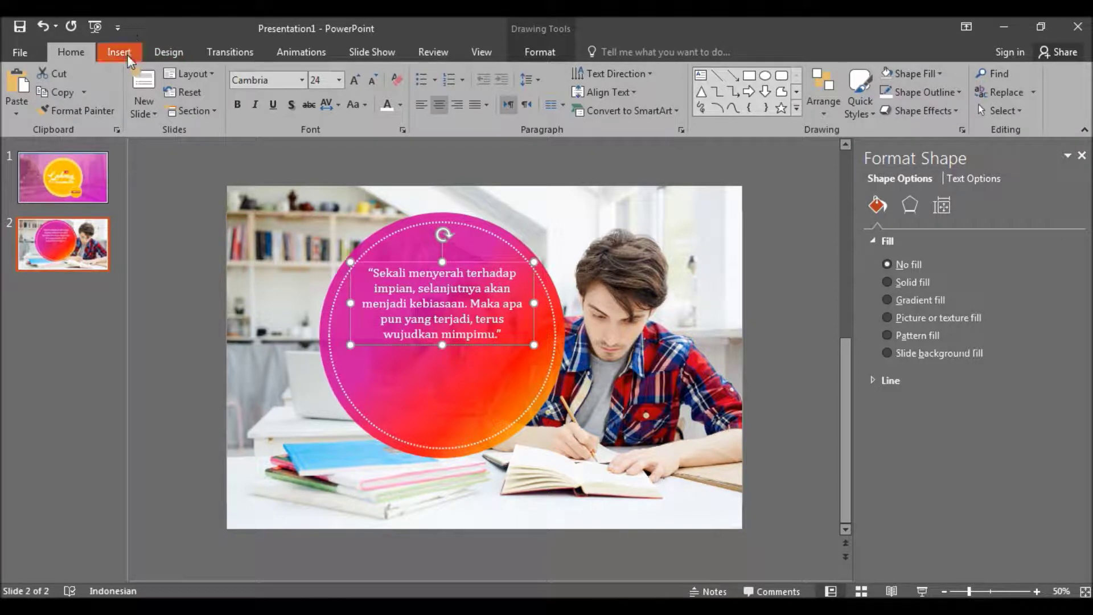
click(129, 56)
click(601, 112)
drag(380, 355, 495, 382)
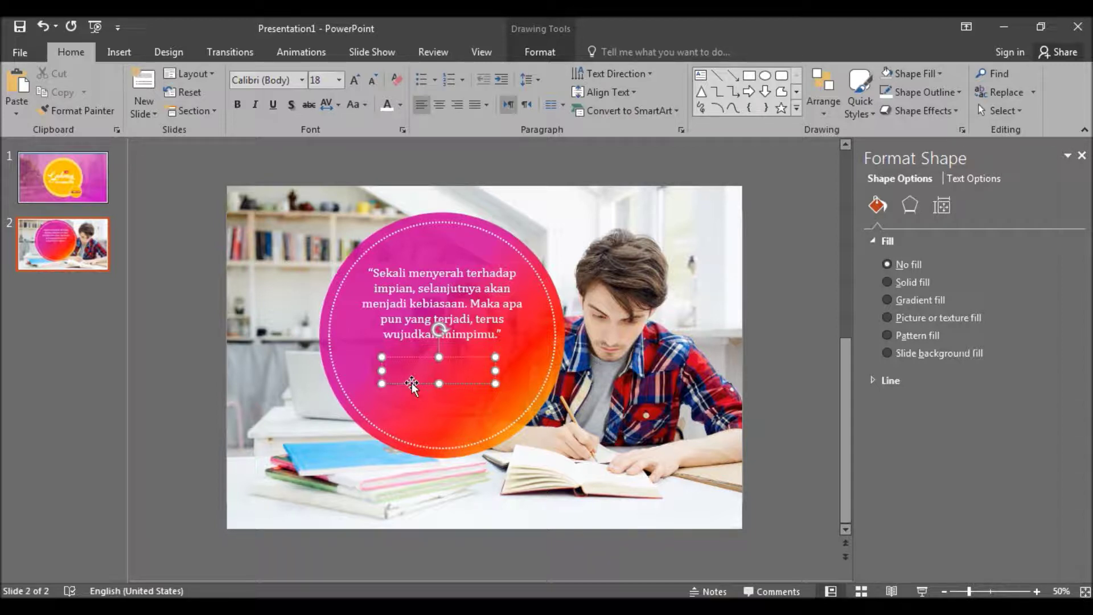
text(Gudang PowerPoint)
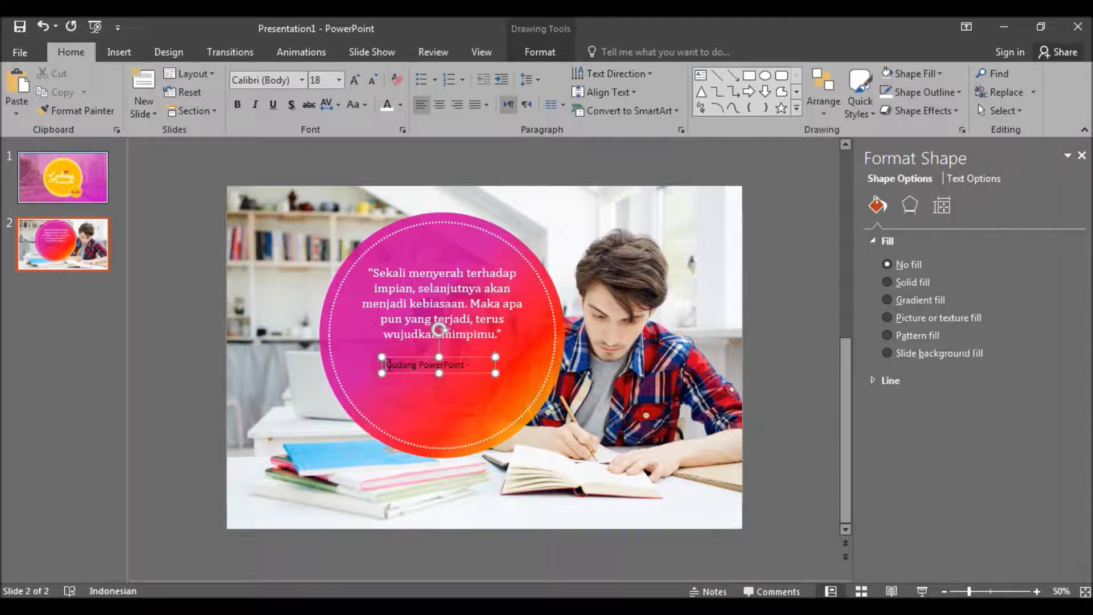
- Make the attribution centred white Cambria and move its box up just under the quote
drag(388, 365, 463, 370)
key(ctrl+e)
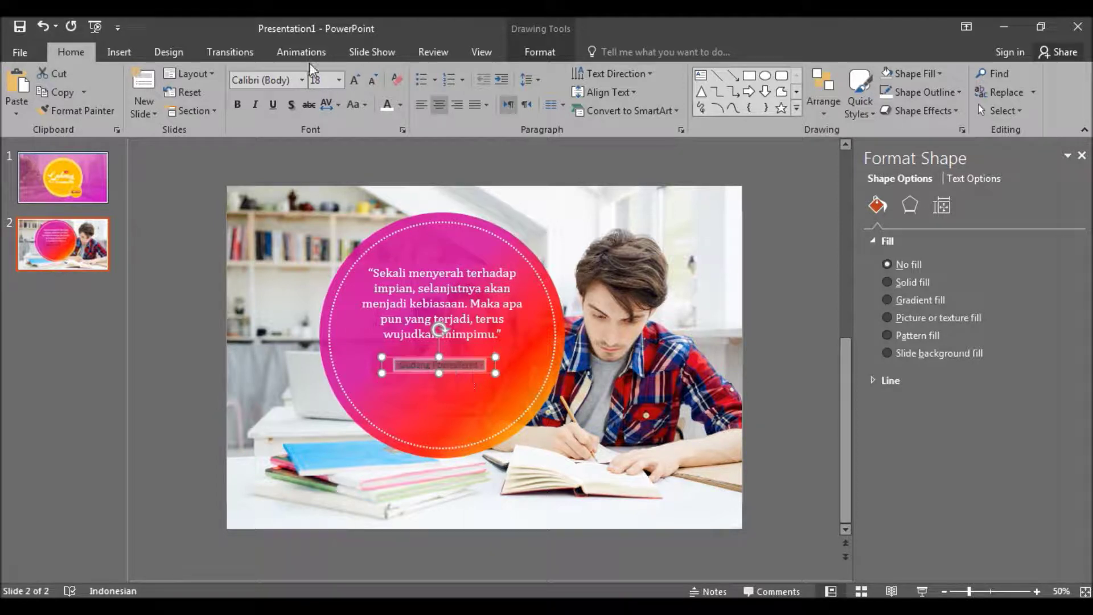
click(388, 105)
click(283, 80)
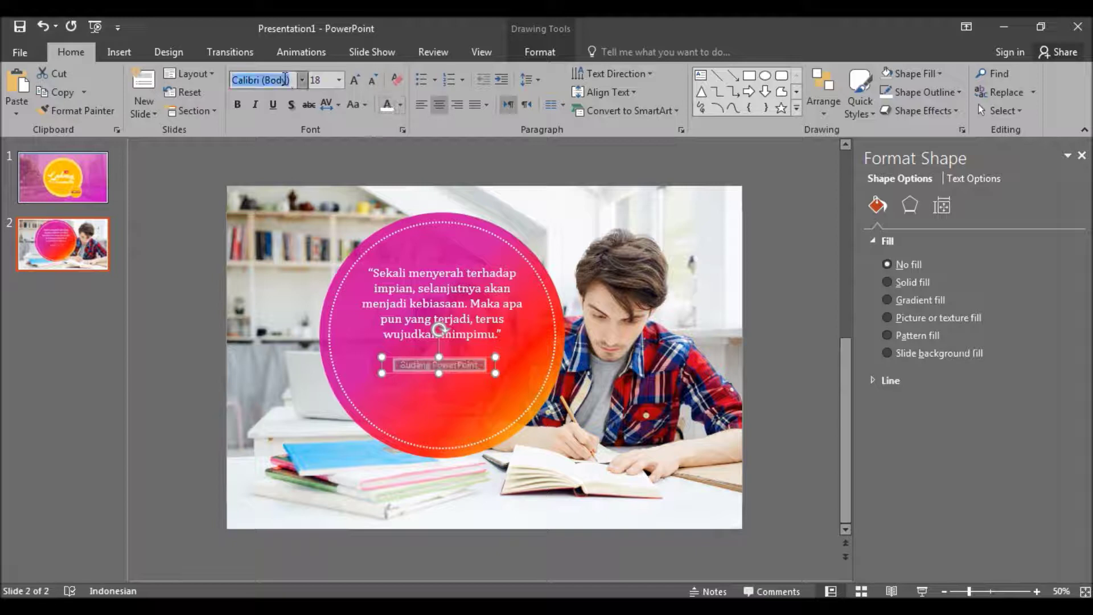
text(Cambria)
key(Return)
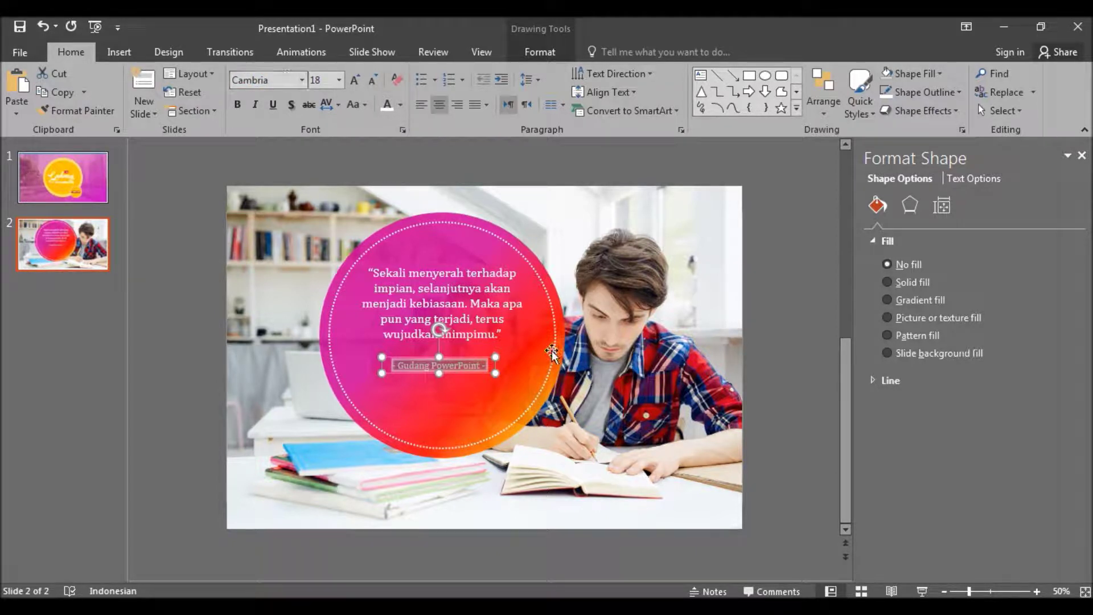
drag(472, 365, 476, 353)
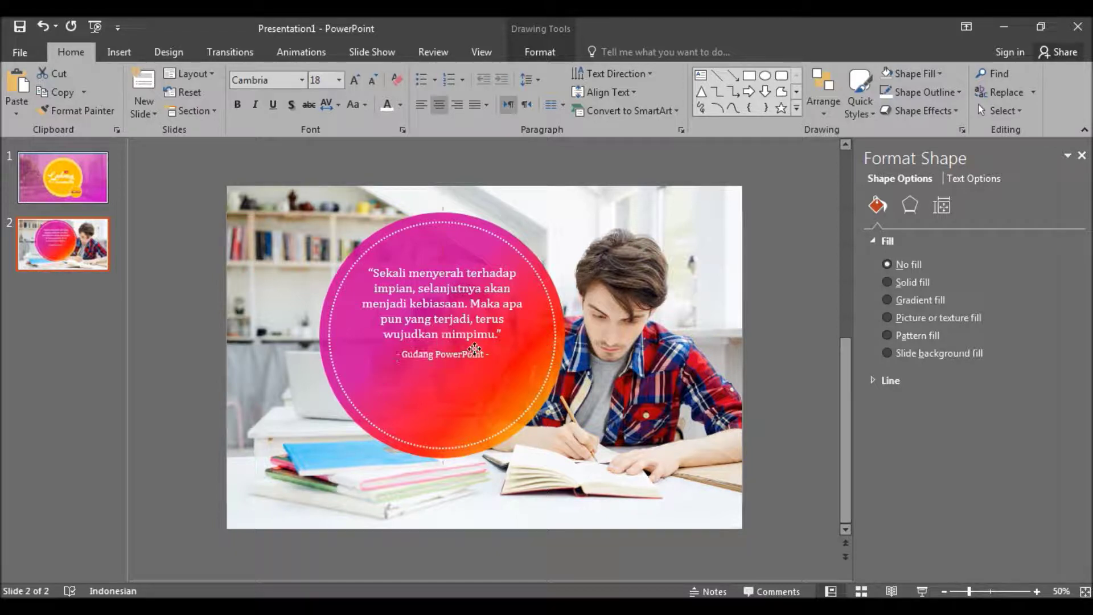
click(459, 293)
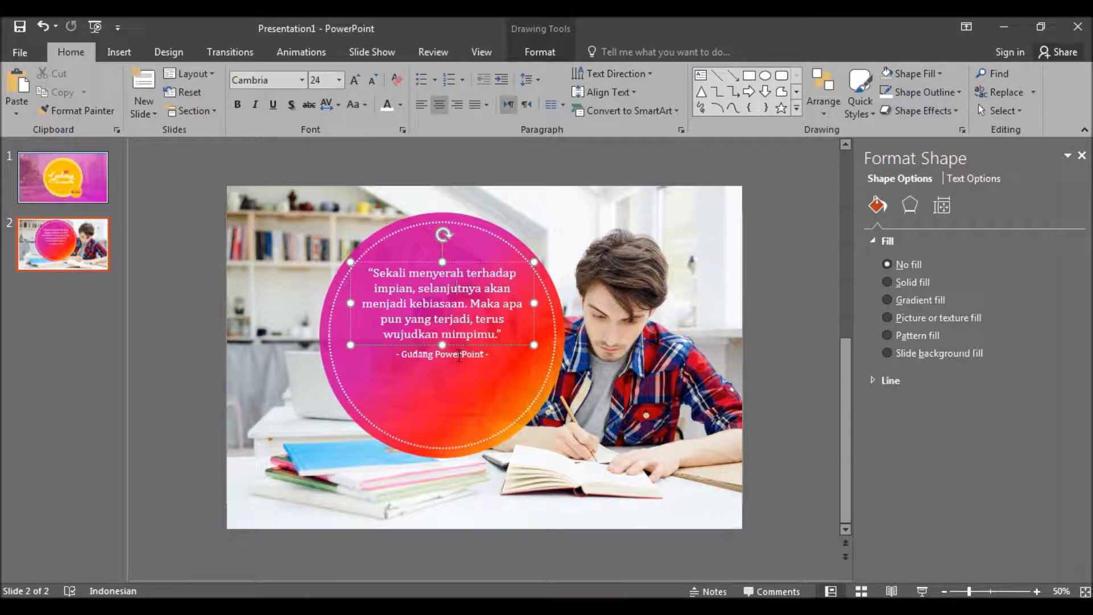
- Shift the quote and attribution boxes down together and close the Format Background pane
shift+click(459, 356)
key(Down)
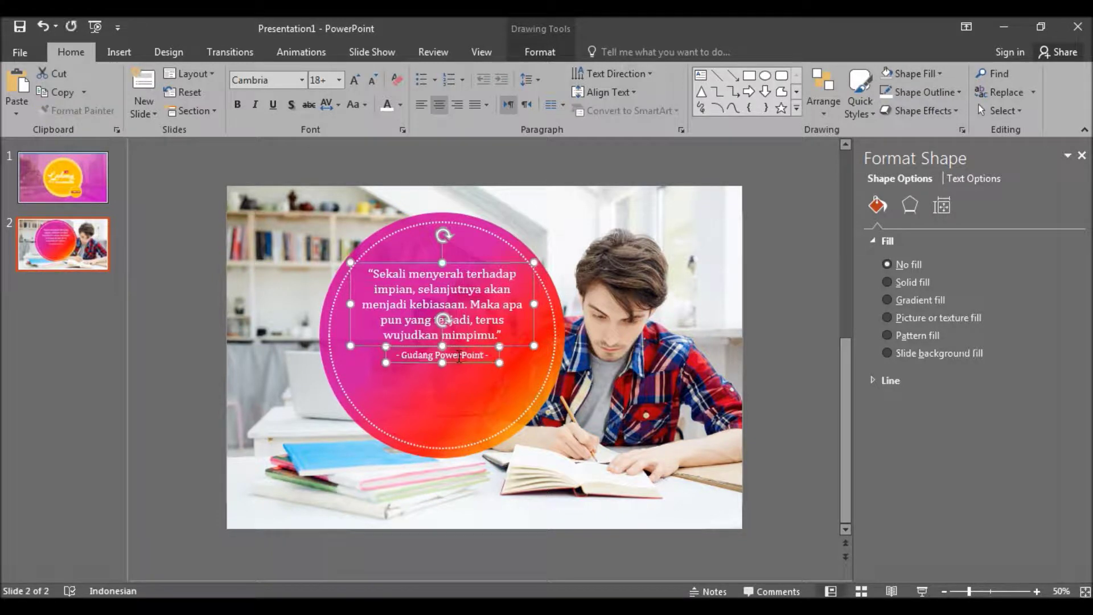
key(Down)
key(Down)
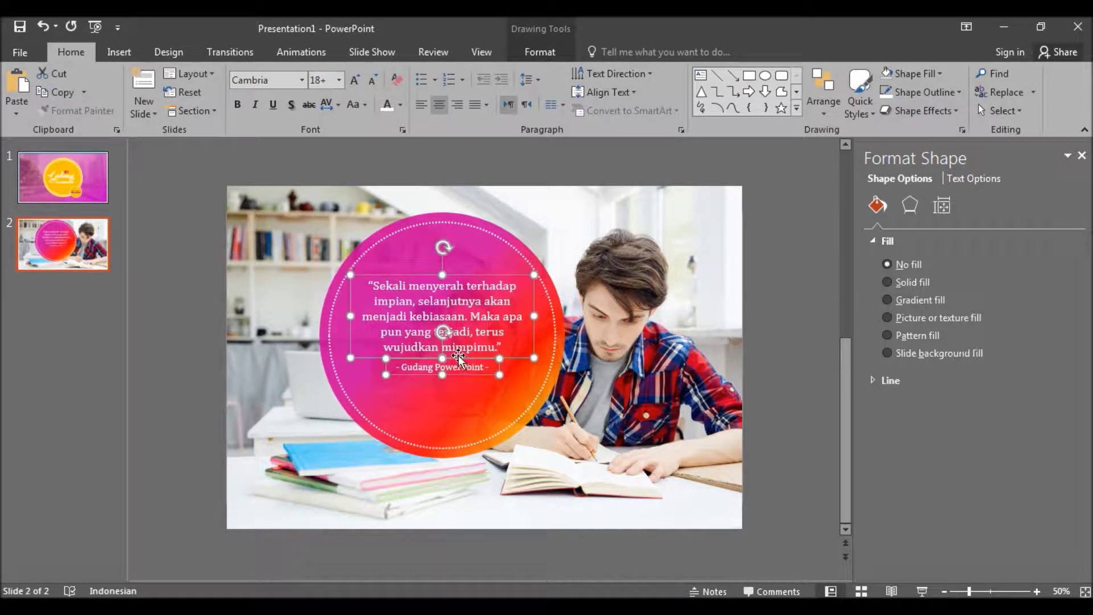
key(ctrl+Down)
key(ctrl+Down)
key(ctrl+Down)
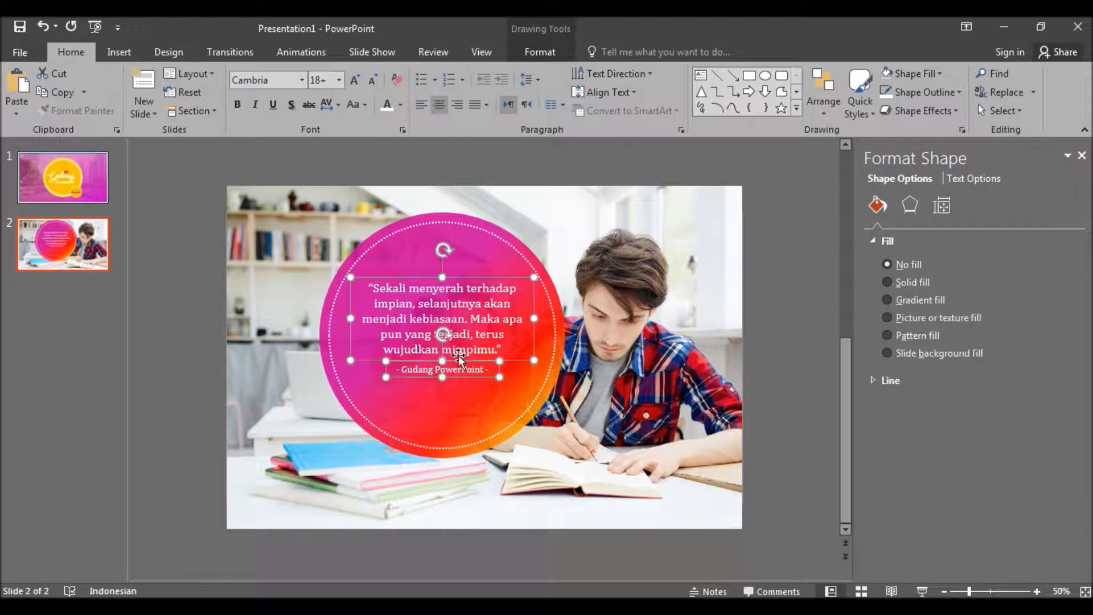
click(793, 340)
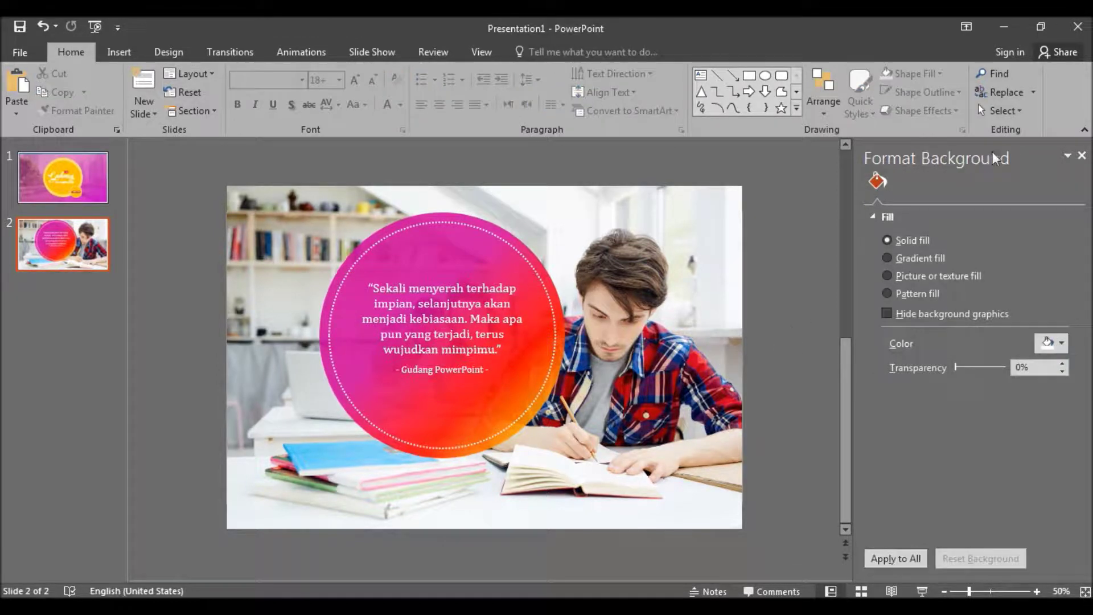
click(1082, 157)
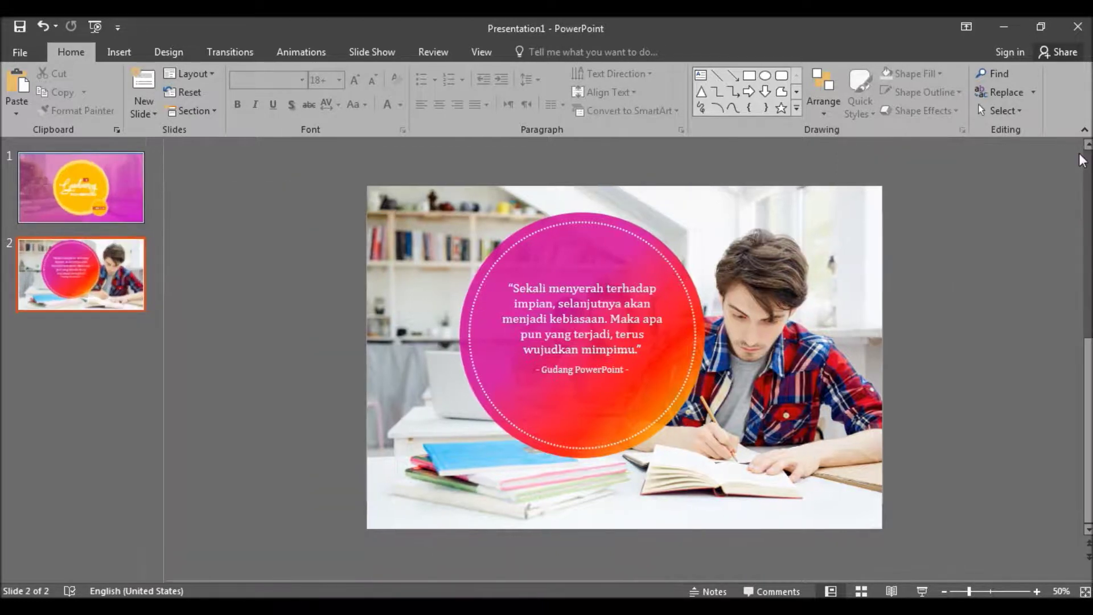
- Present slide 2 full-screen as a slide show and click through to its end
click(931, 589)
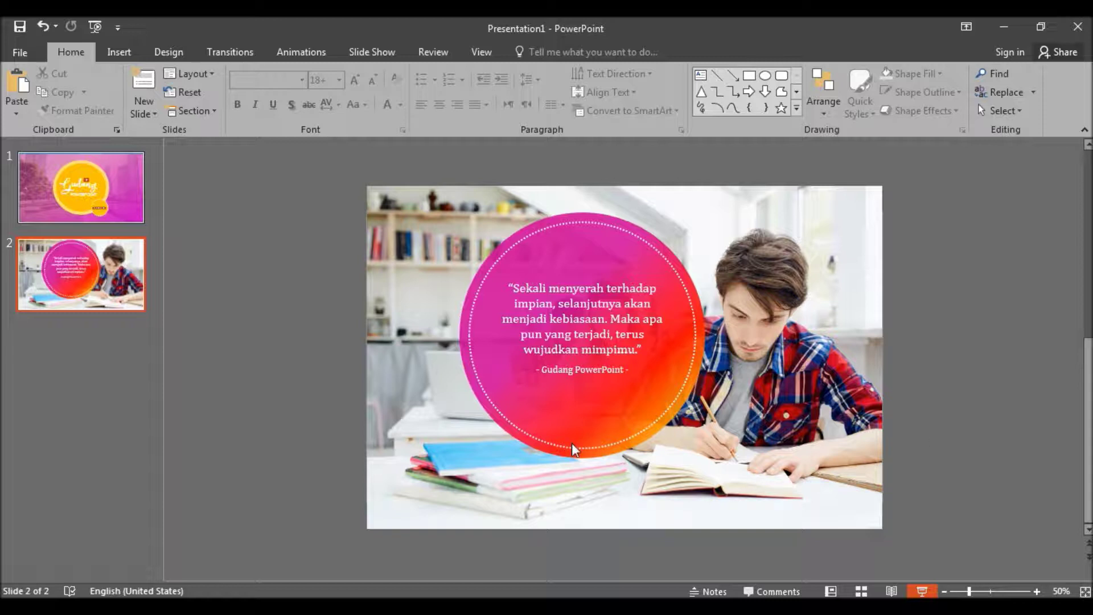
key(shift+F5)
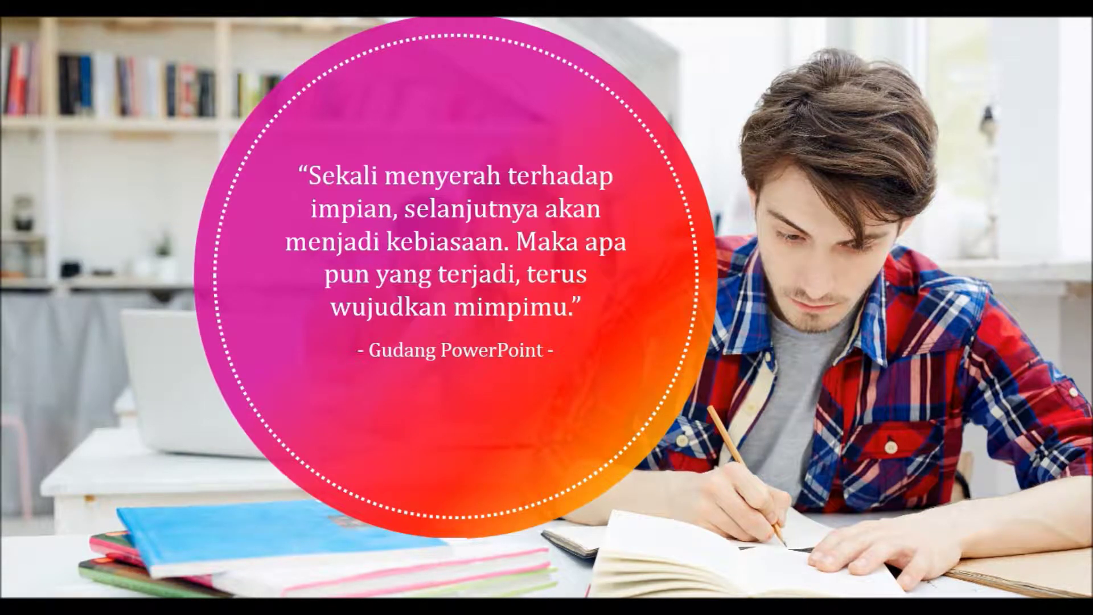
click(678, 395)
click(680, 397)
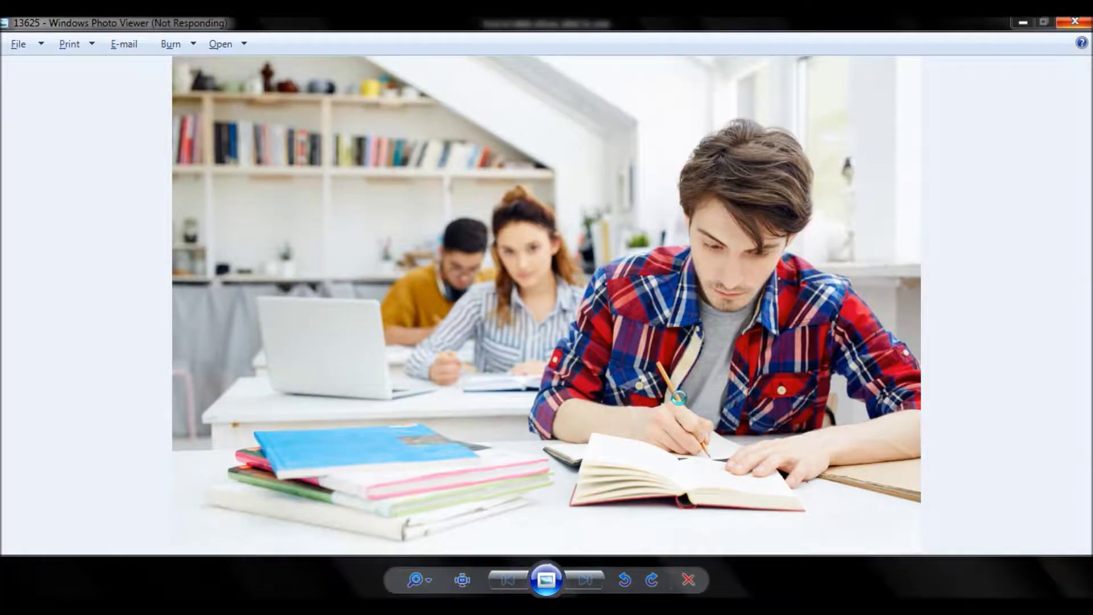
- Return from Windows Photo Viewer to the slide show's end screen
key(alt+Tab)
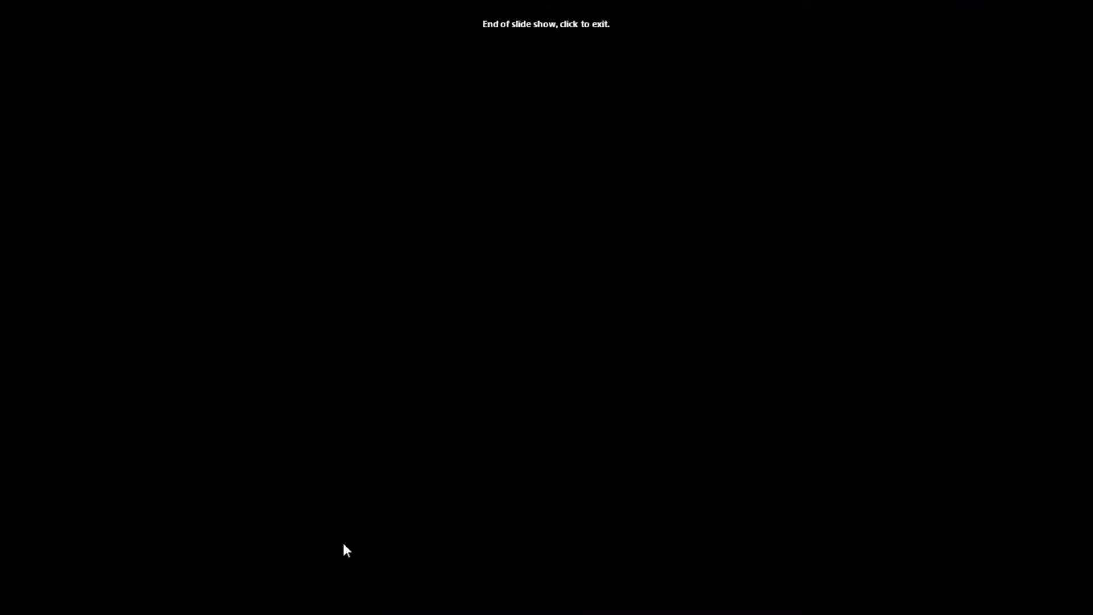
- Exit the slide show to editing view and select the photo on slide 2
click(487, 426)
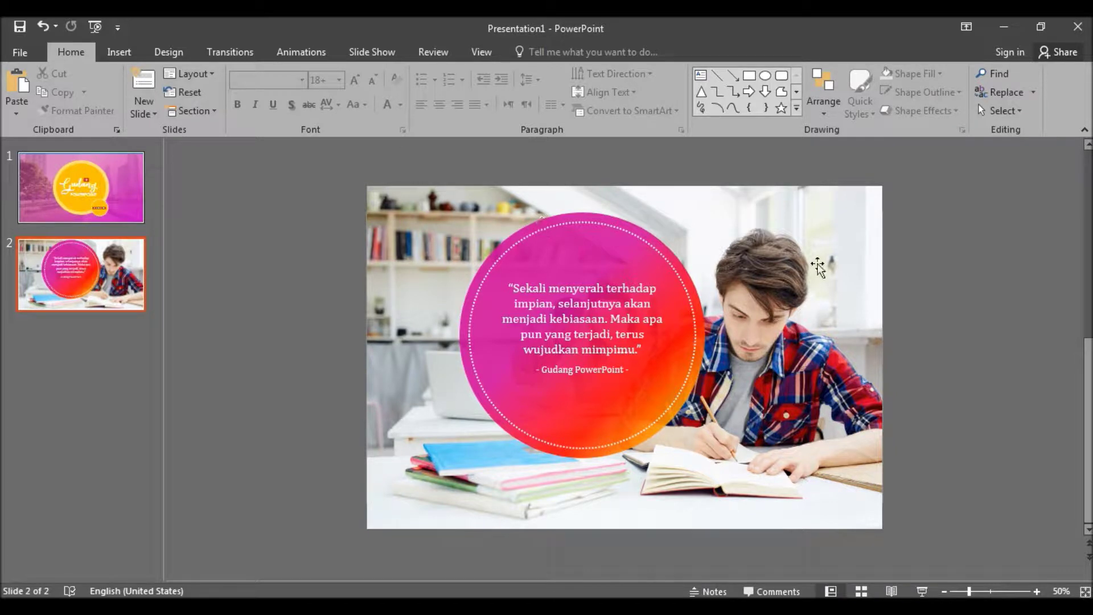
click(862, 276)
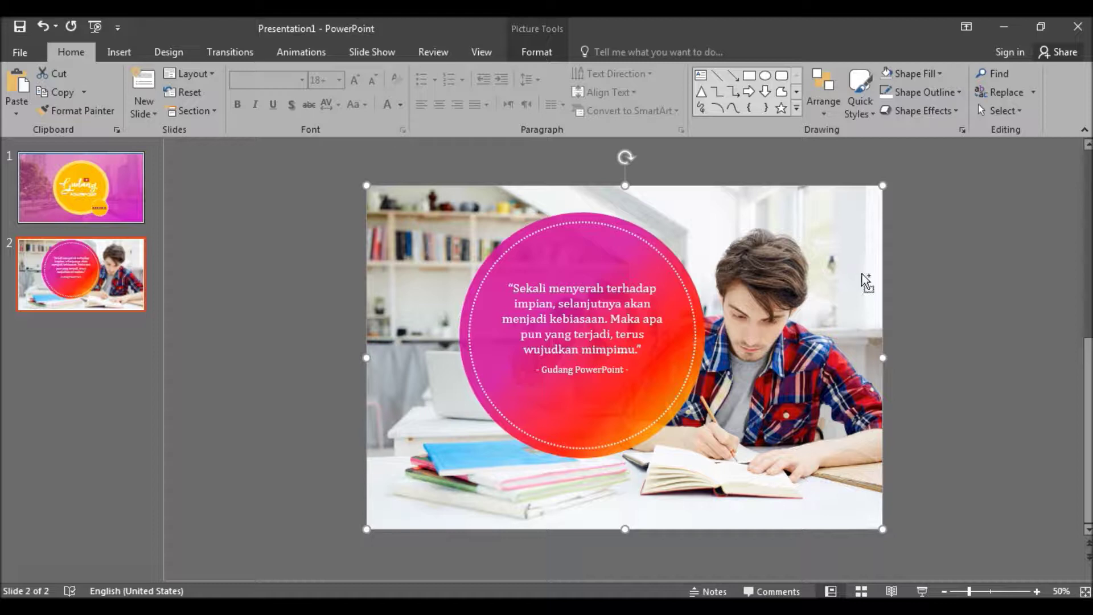
- Place a copy of the student photo over slide 2, covering the quote circle
mouse_move(862, 275)
mouse_down()
mouse_move(817, 359)
mouse_move(740, 302)
mouse_move(734, 273)
mouse_move(743, 274)
mouse_up()
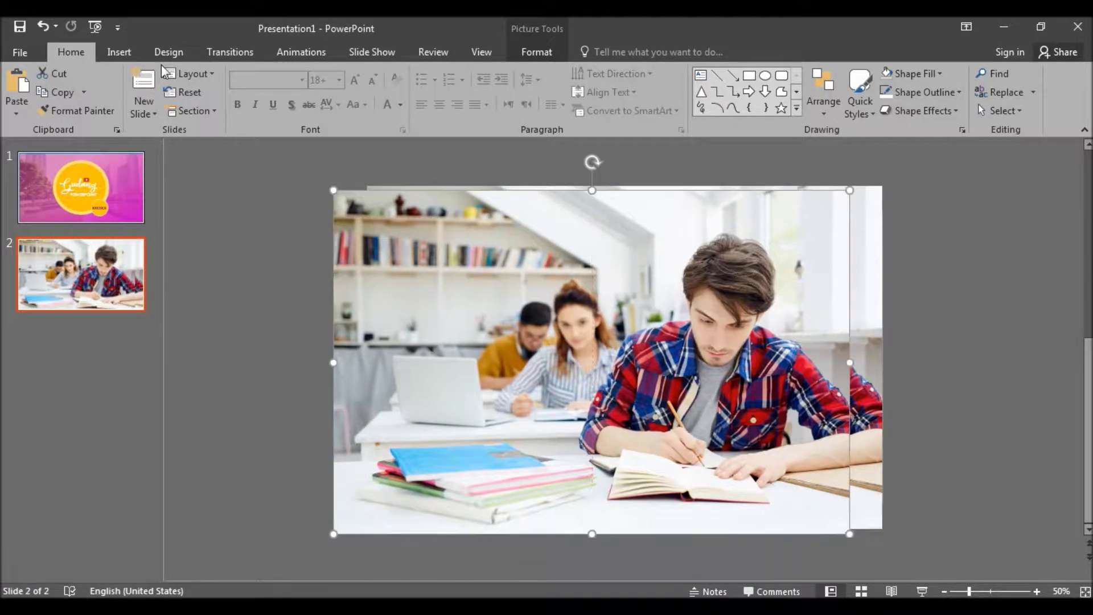
click(524, 57)
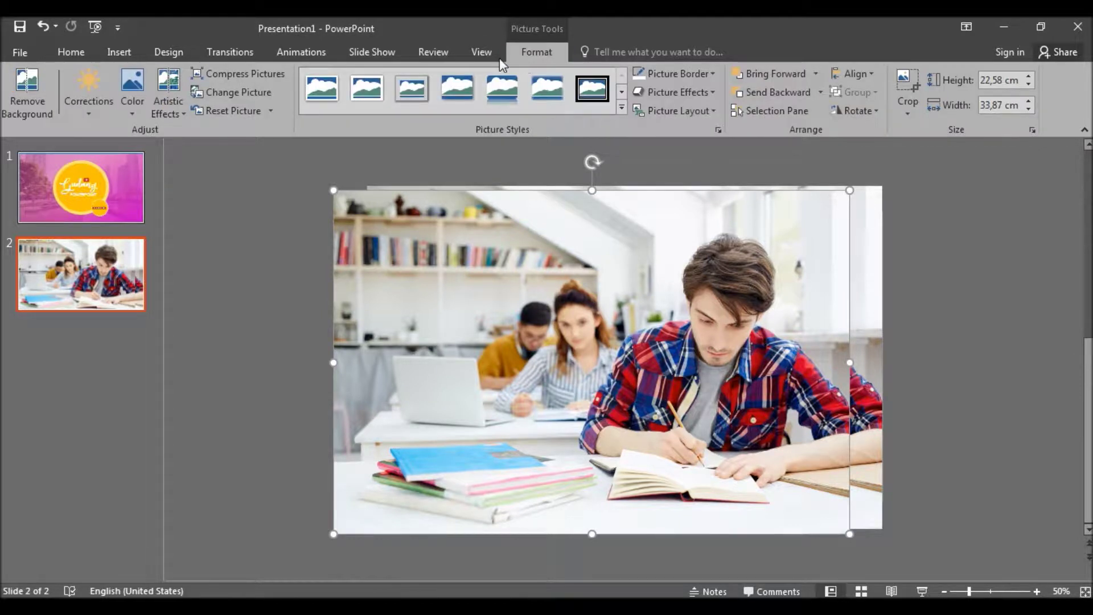
- Start Remove Background on the photo copy and pull the kept region's left edge in beside the student
click(17, 88)
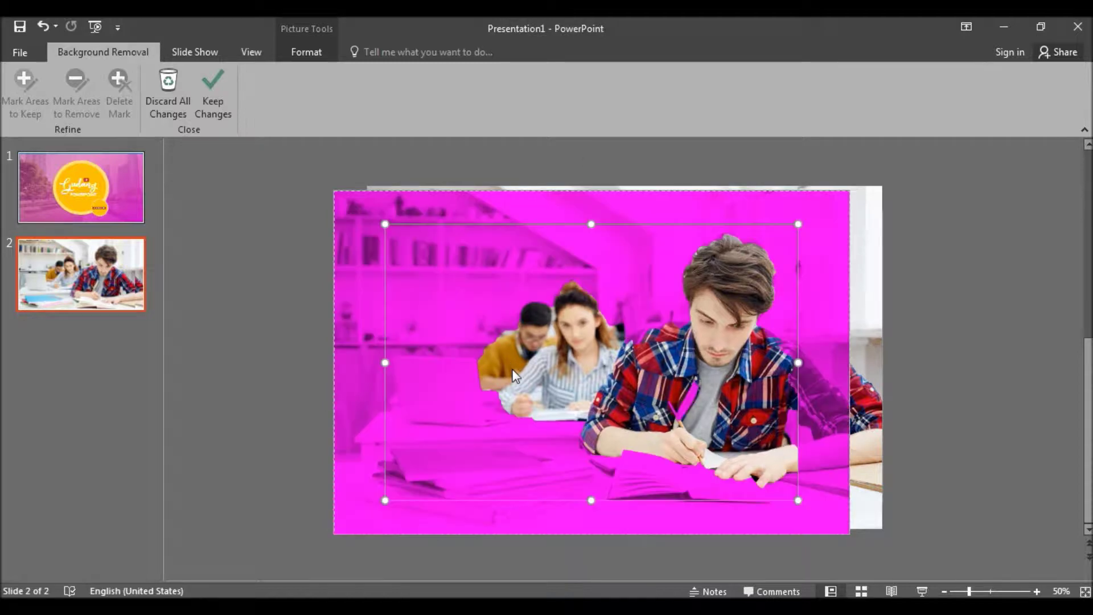
drag(385, 361, 550, 387)
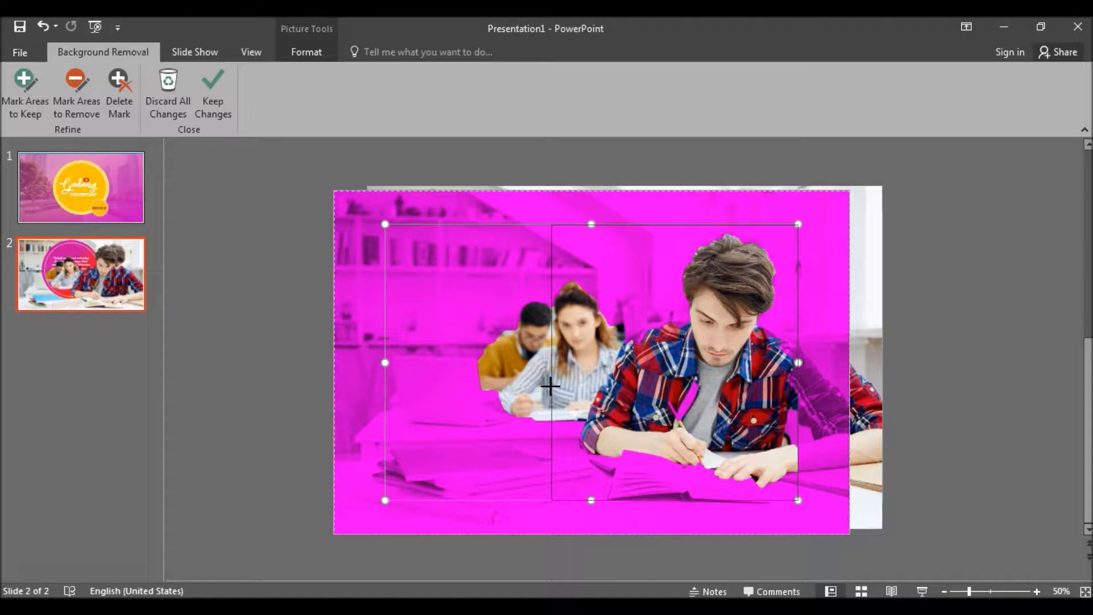
drag(550, 386, 570, 386)
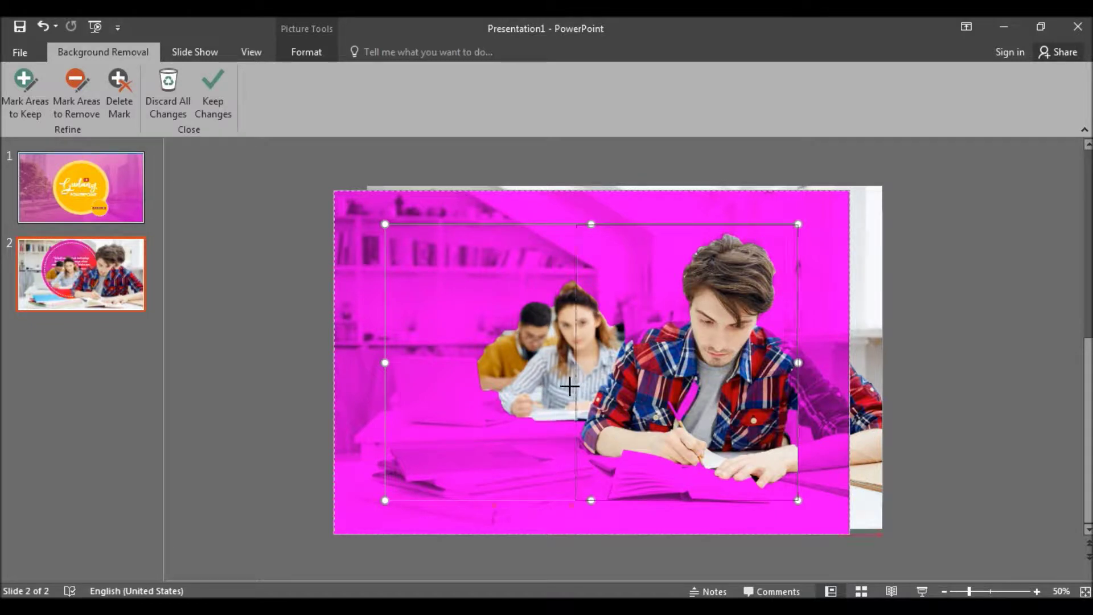
drag(569, 386, 570, 386)
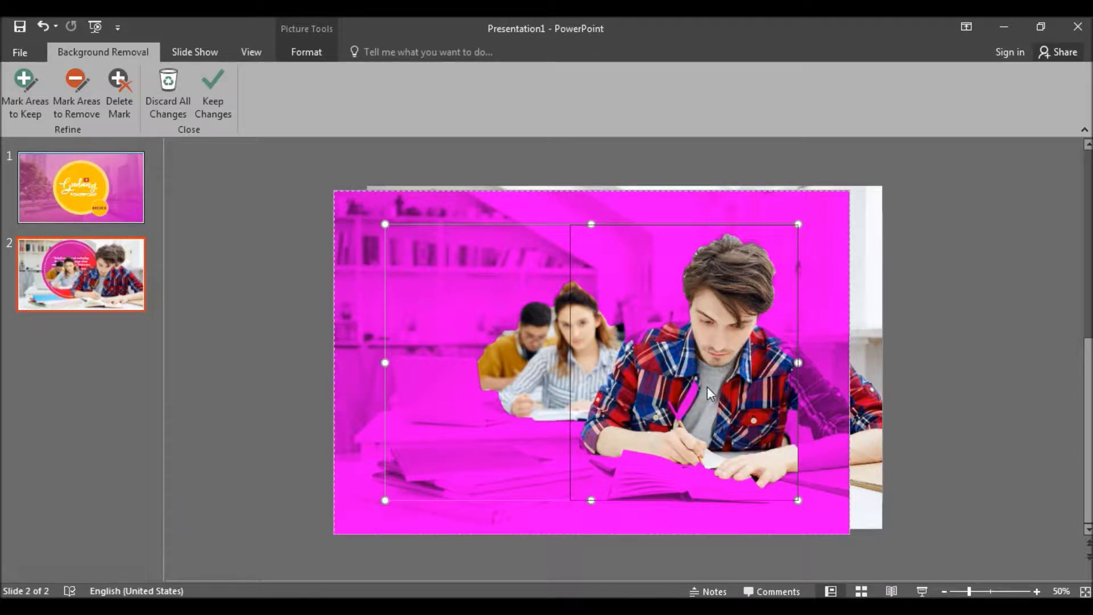
scroll(651, 333, up, 1)
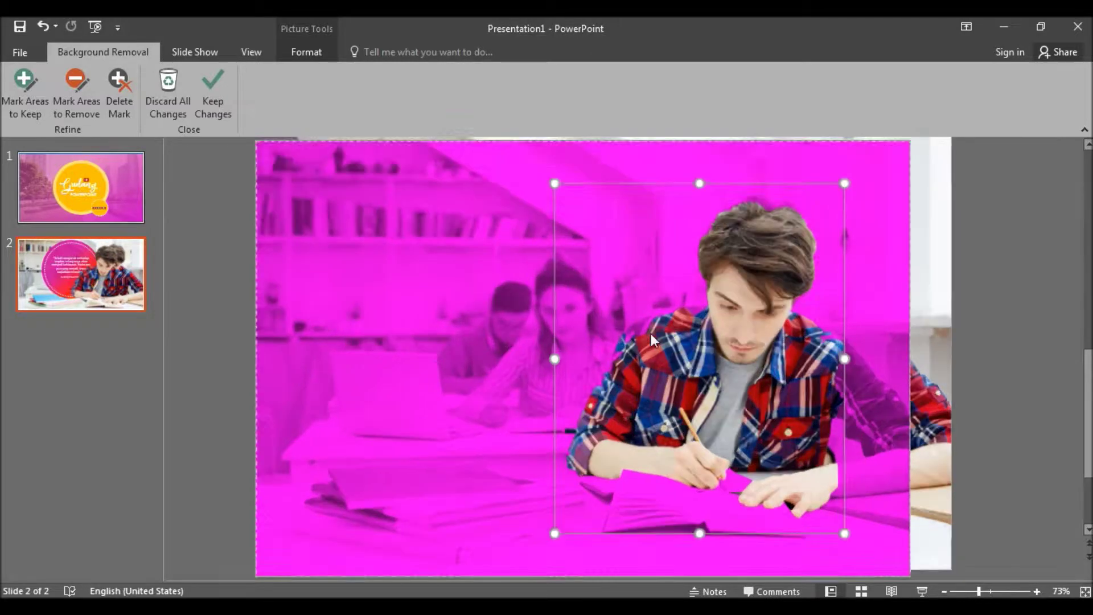
scroll(651, 333, up, 1)
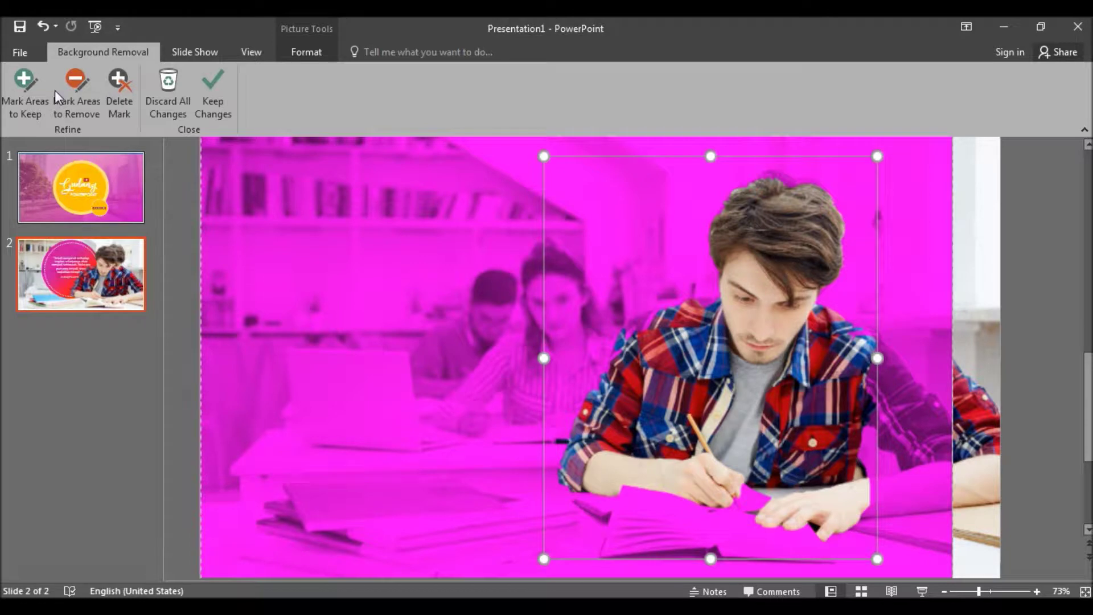
click(19, 98)
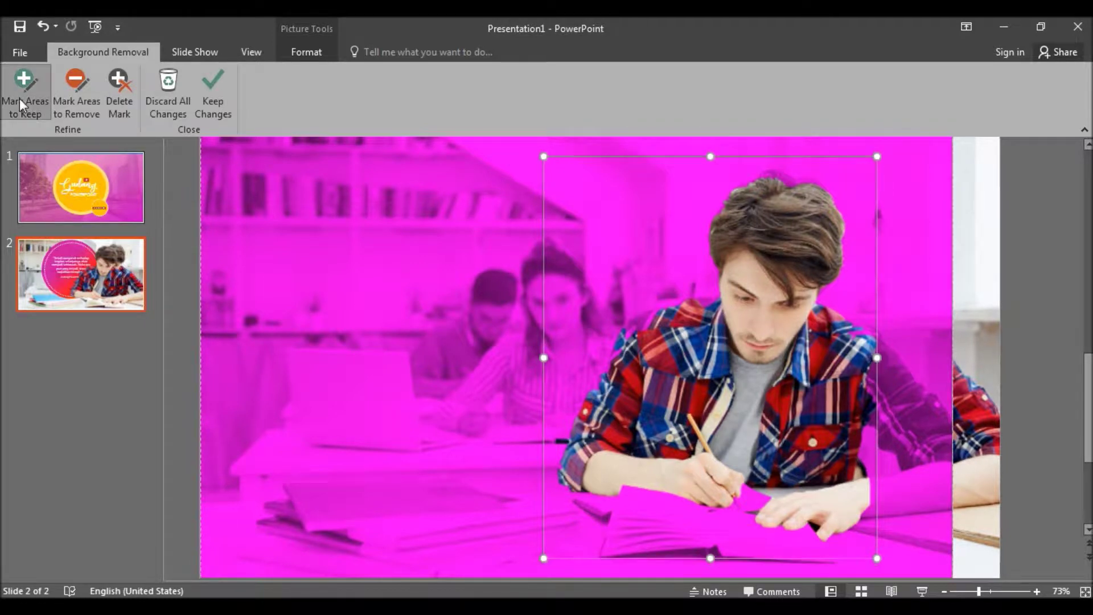
- Mark the pencil, left shoulder, sleeve and hair as areas to keep, then apply the removal
drag(634, 323, 662, 305)
click(721, 296)
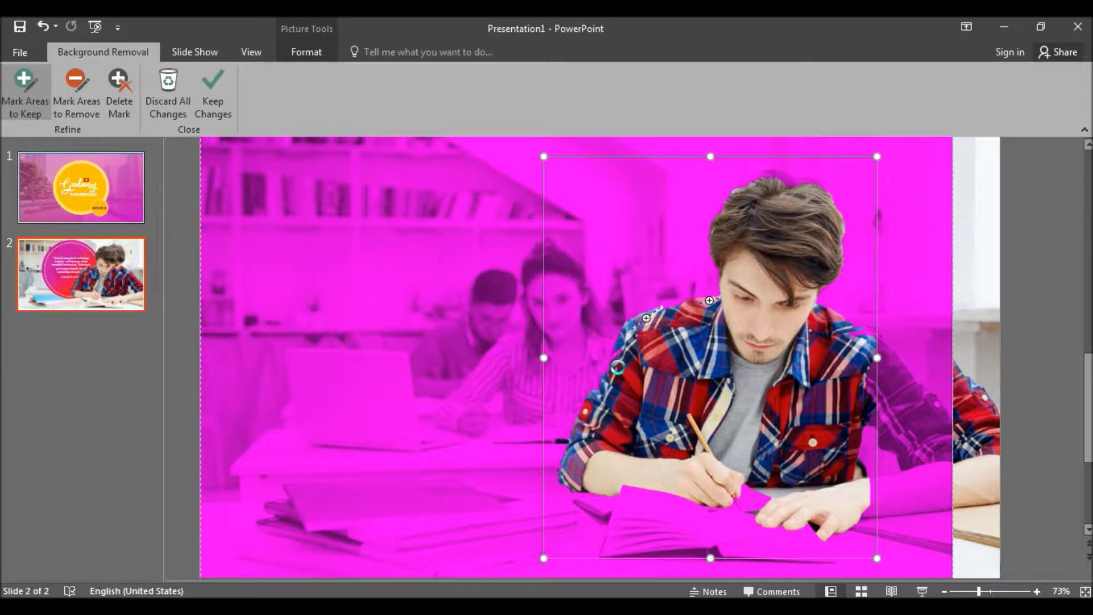
click(613, 358)
click(565, 475)
drag(807, 179, 814, 180)
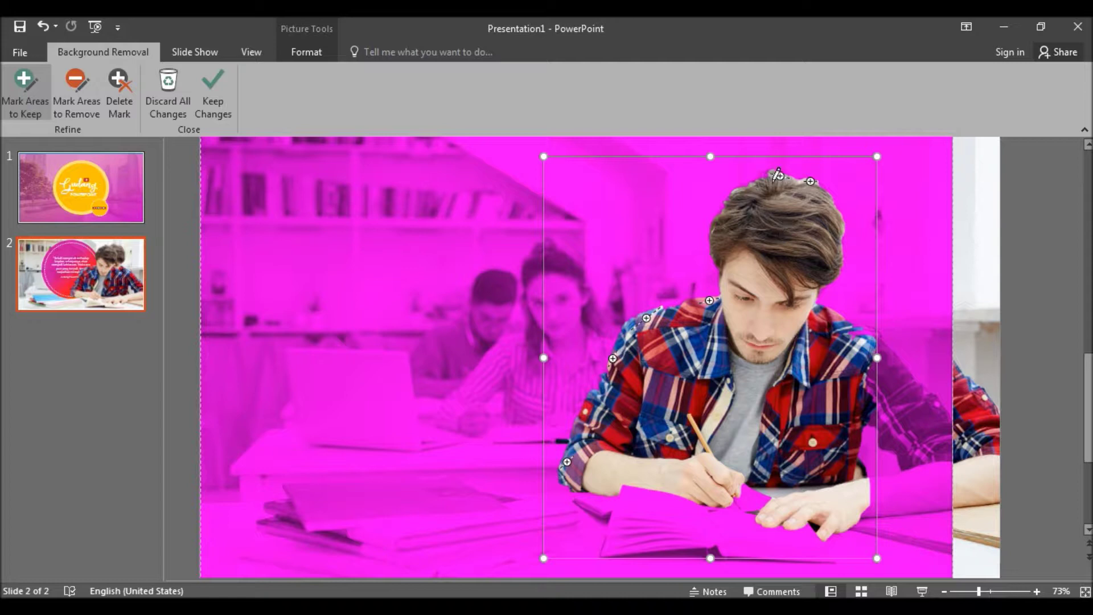
click(763, 181)
drag(762, 176, 768, 187)
click(217, 95)
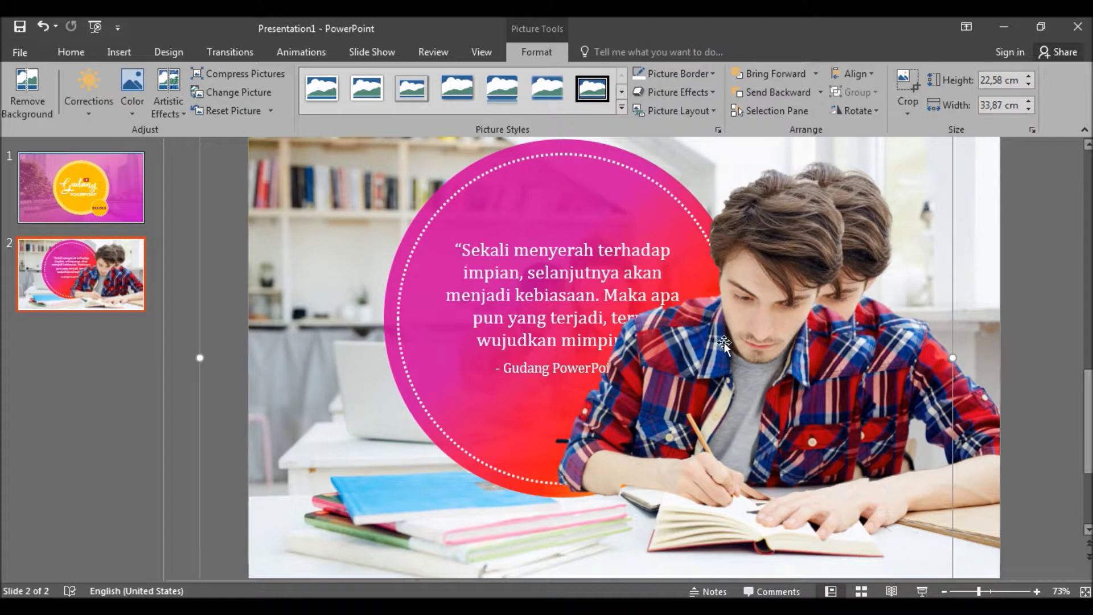
- Nudge the cut-out student until he sits exactly over the student in the background photo
mouse_move(725, 344)
mouse_down()
mouse_move(812, 341)
mouse_move(793, 341)
mouse_up()
drag(791, 344, 776, 340)
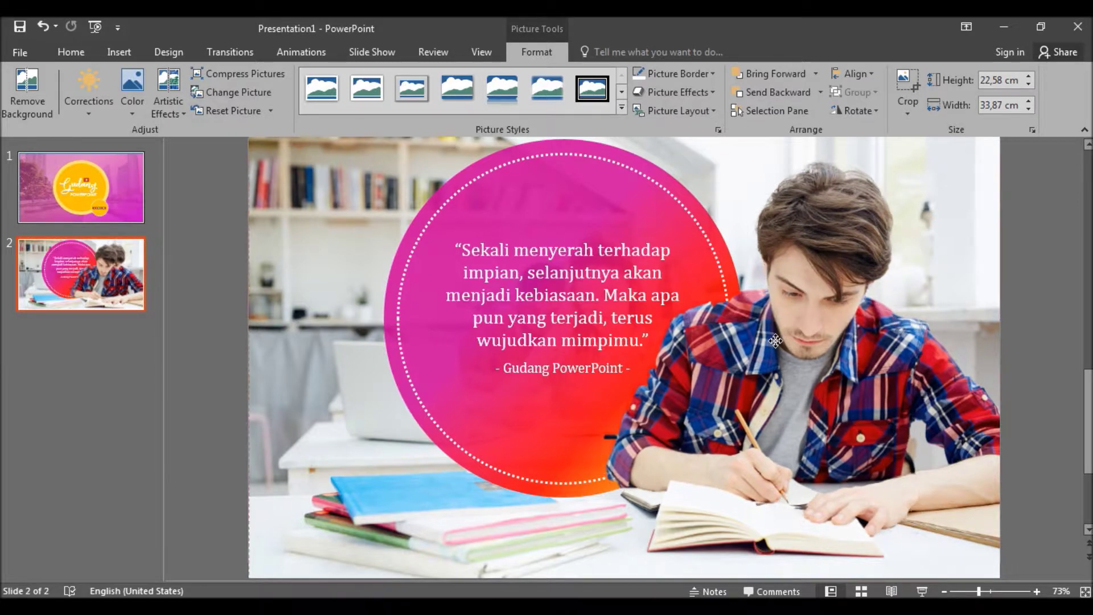
drag(776, 340, 778, 334)
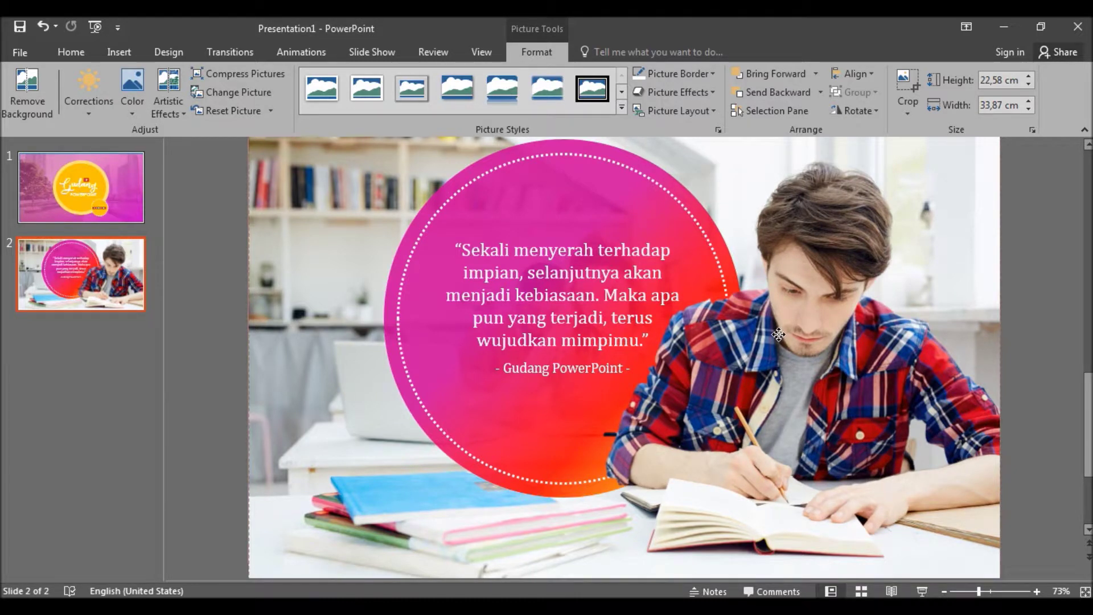
drag(778, 335, 778, 332)
drag(778, 333, 778, 333)
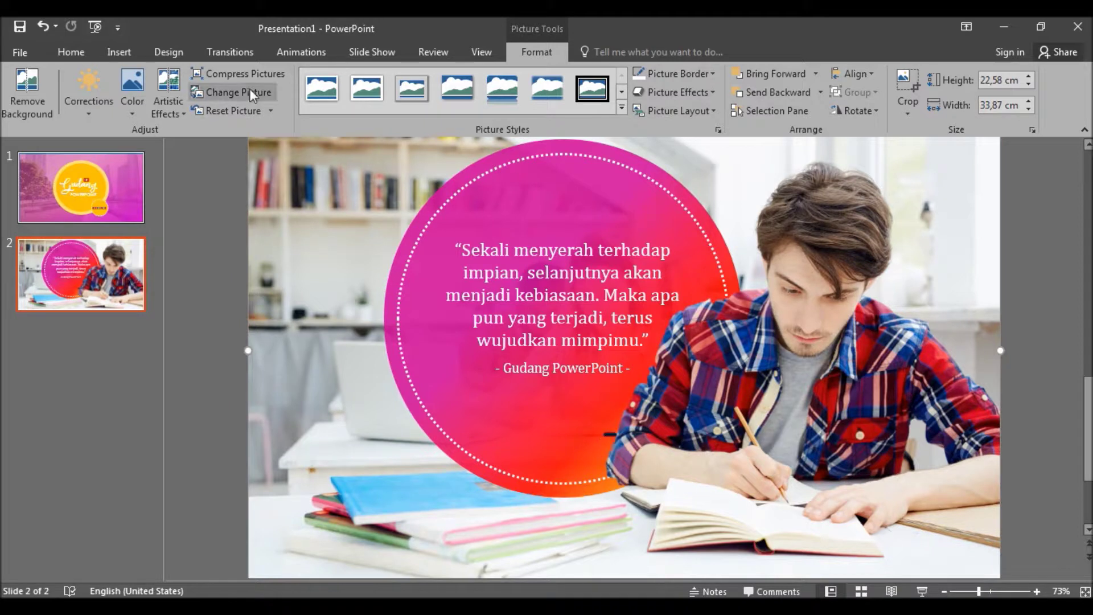
click(15, 97)
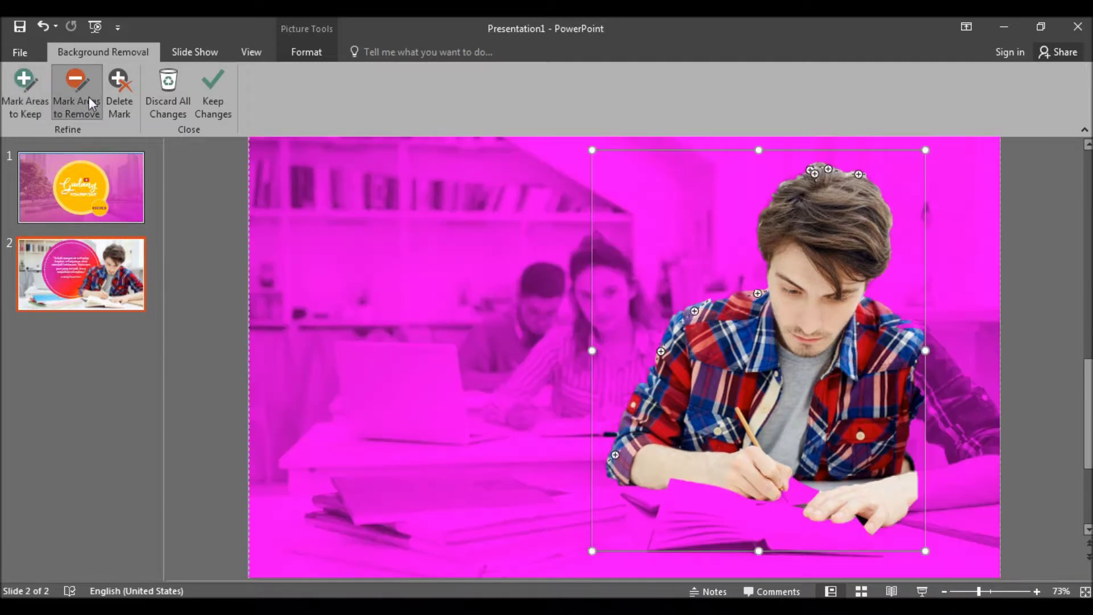
- Mark the leftover background around the student for removal and keep the changes
click(77, 97)
click(214, 108)
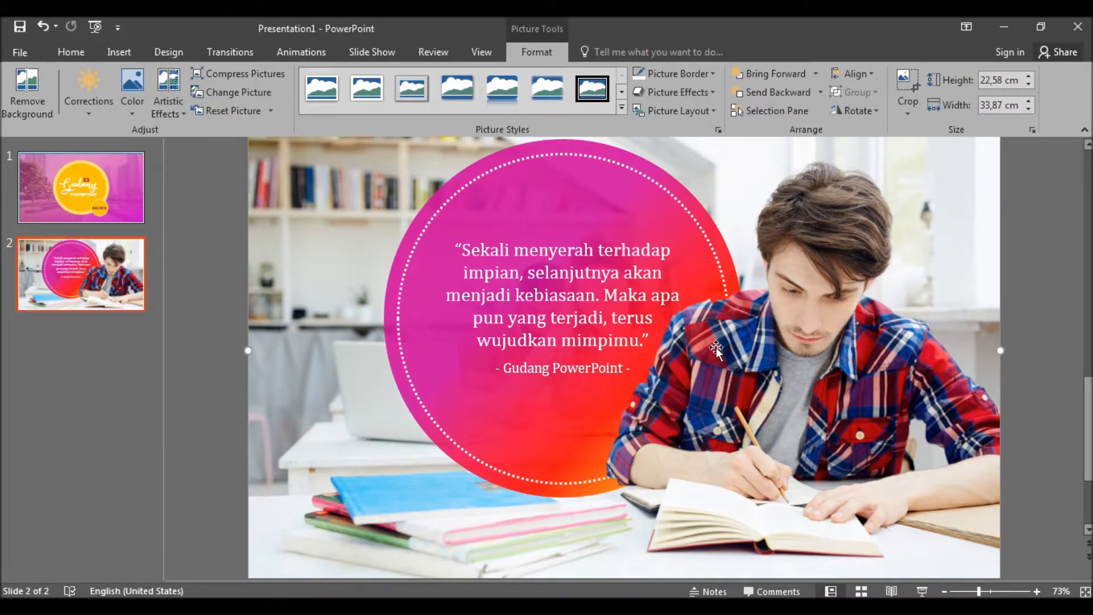
- Zoom out to 50% and preview slide 2 as a full-screen slide show
ctrl+scroll(715, 346, down, 3)
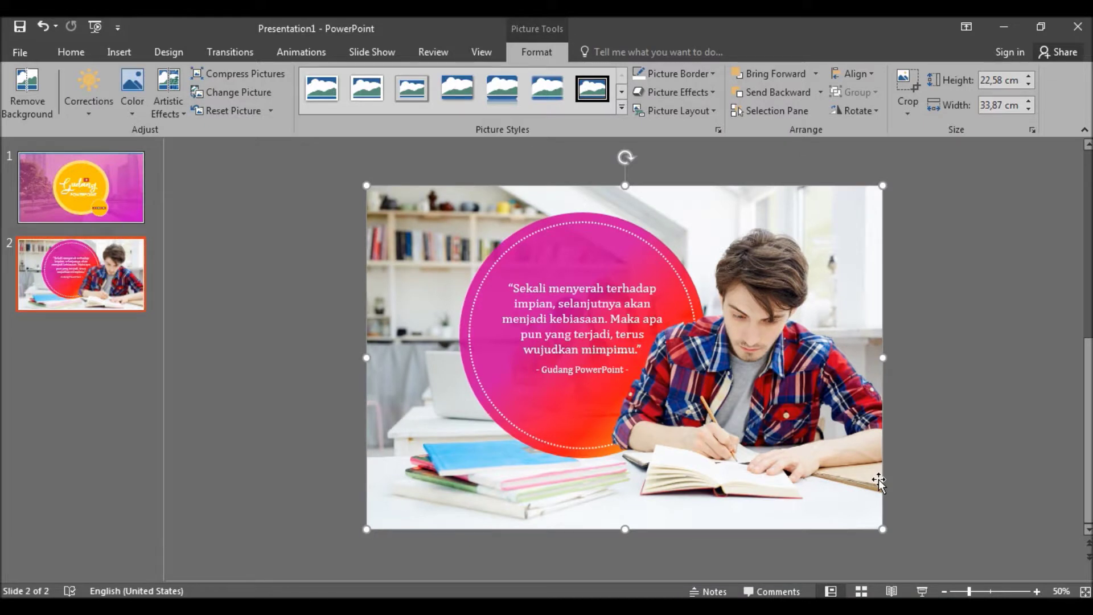
click(923, 592)
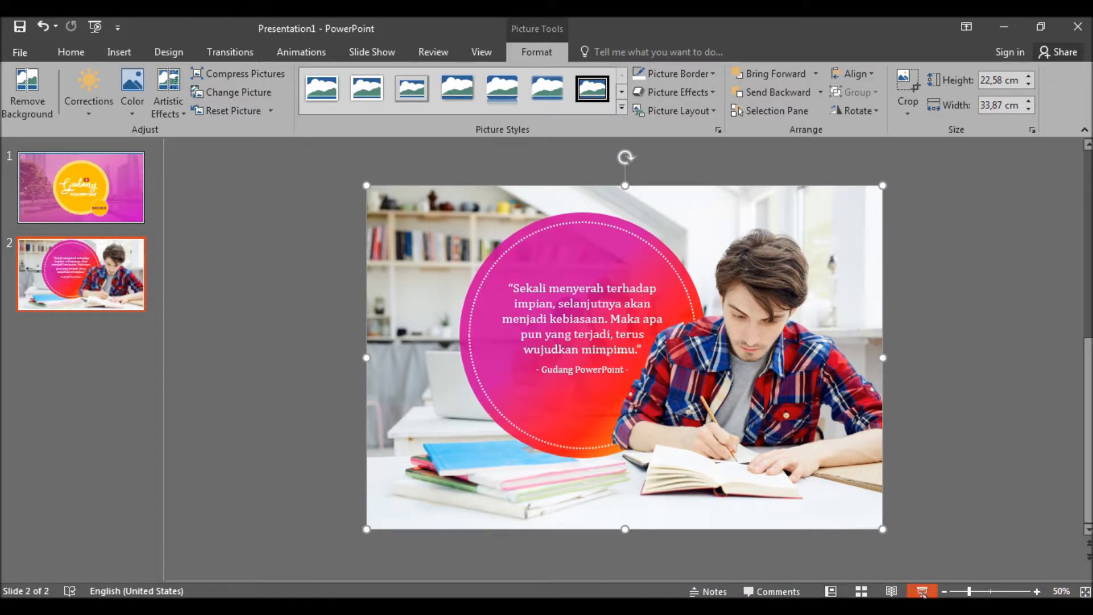
click(922, 592)
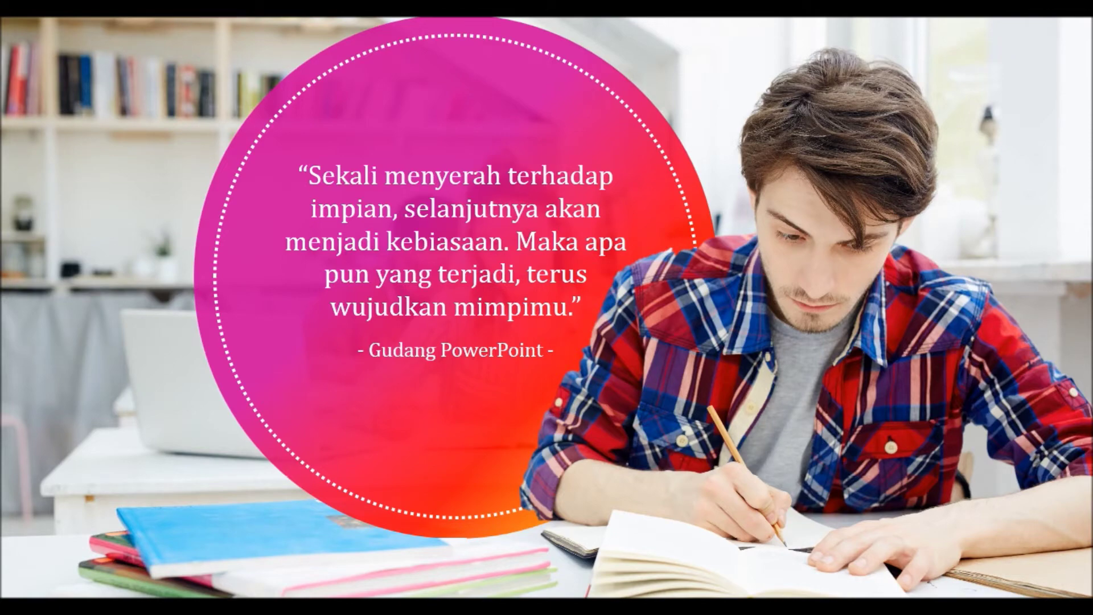
key(Escape)
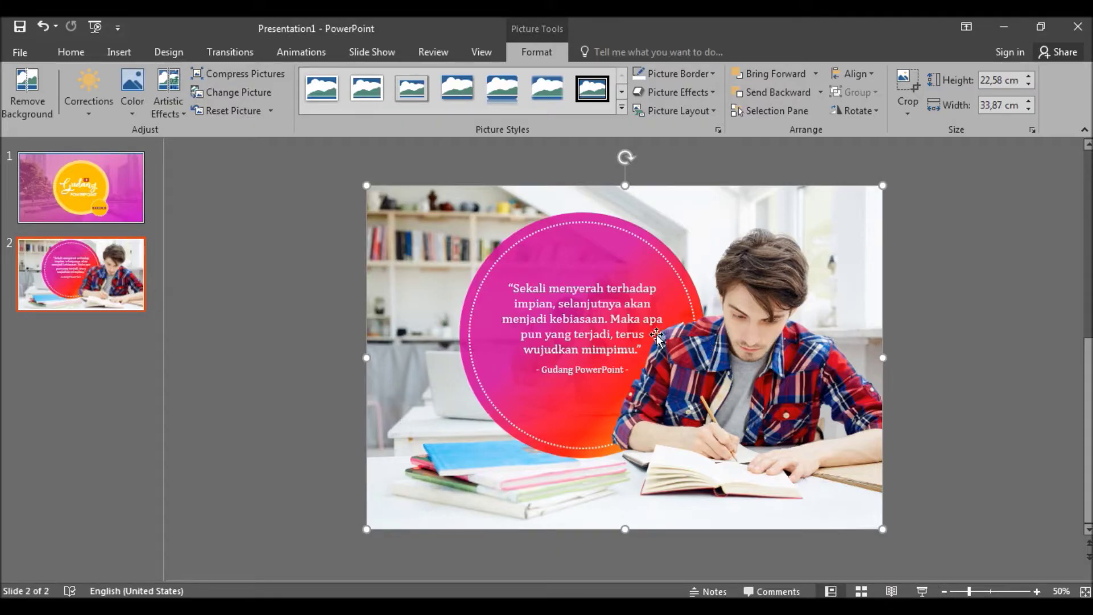